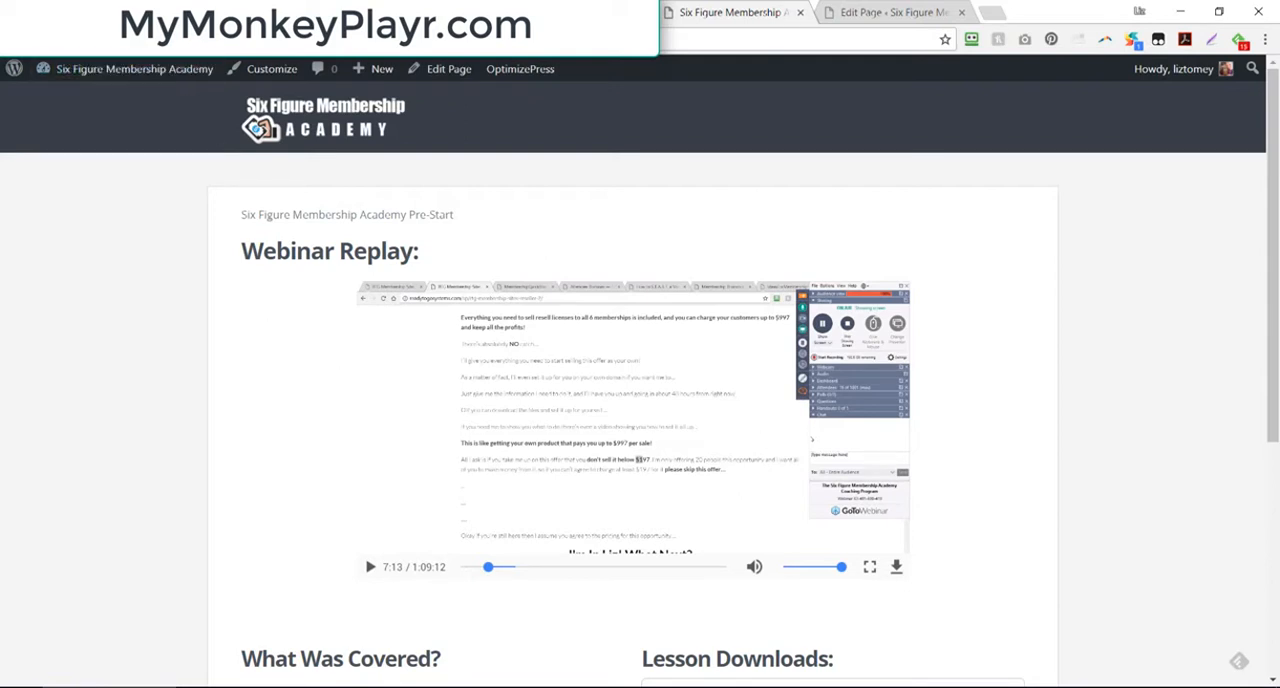
Step: Open the Six Figure Membership Academy Pre-Start Replay player's settings in MonkeyPlayr and choose MP4 Video as the video type
{"action": "left_click", "coordinate": [580, 13]}
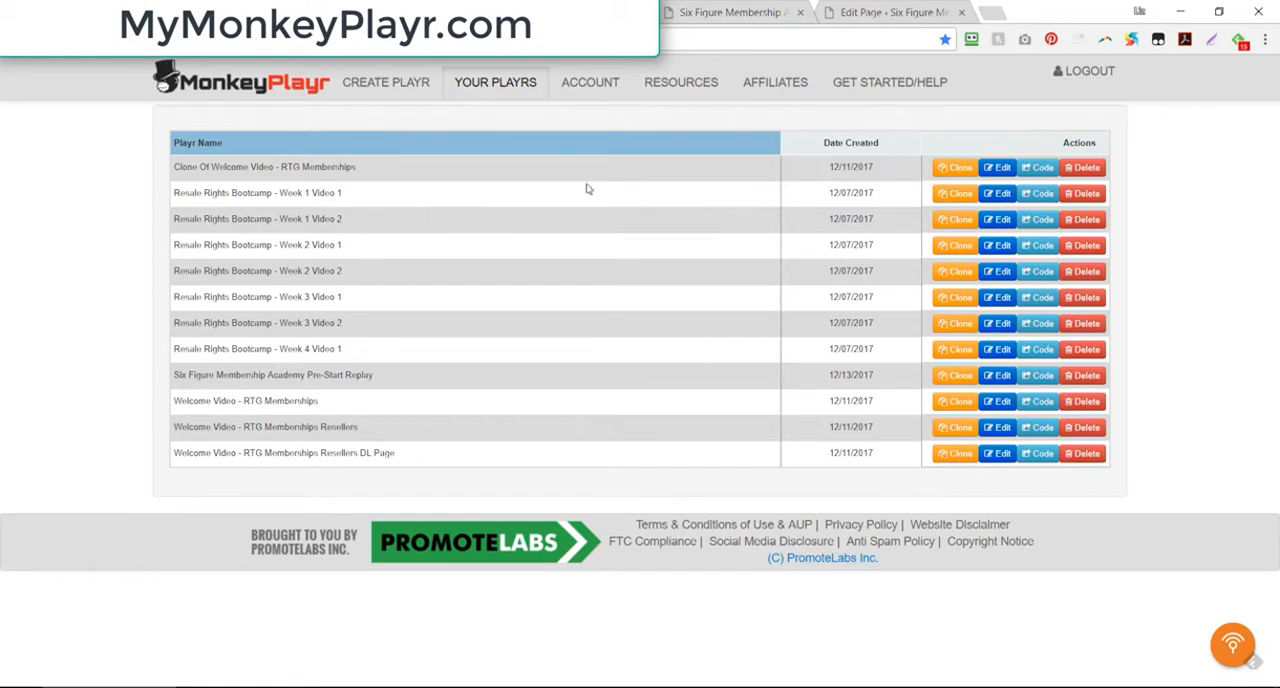
{"action": "left_click", "coordinate": [380, 84]}
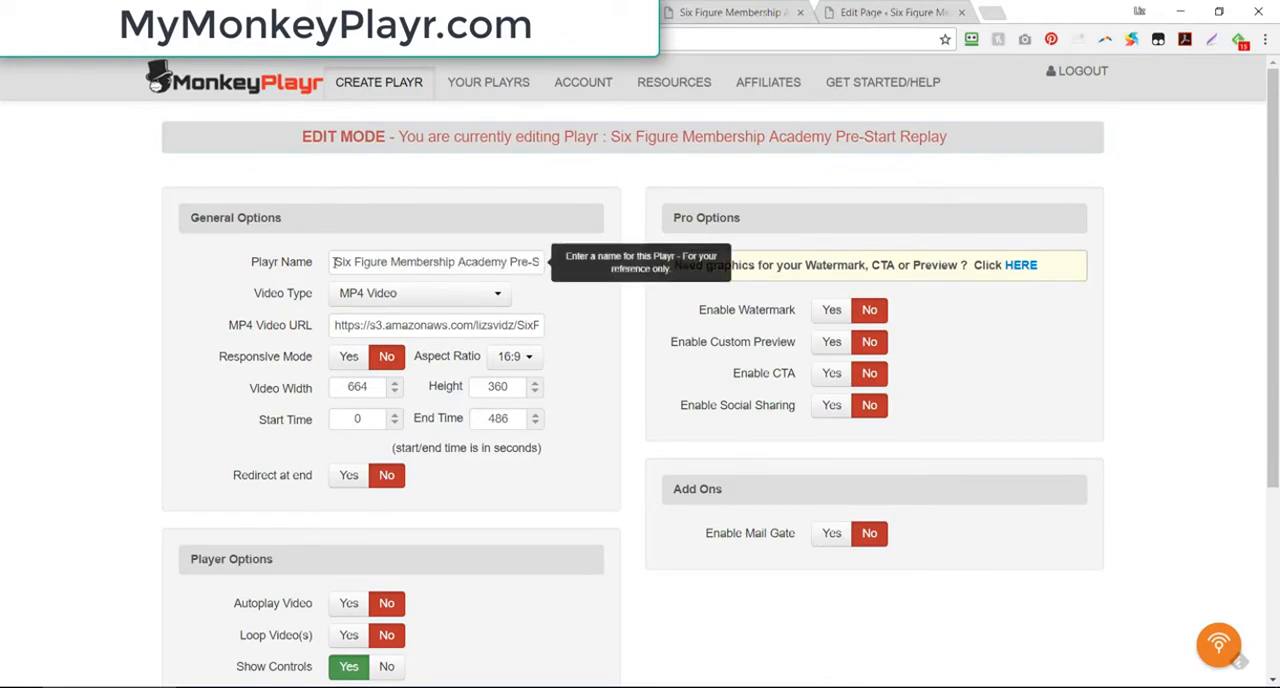
{"action": "left_click_drag", "start_coordinate": [335, 263], "coordinate": [607, 272]}
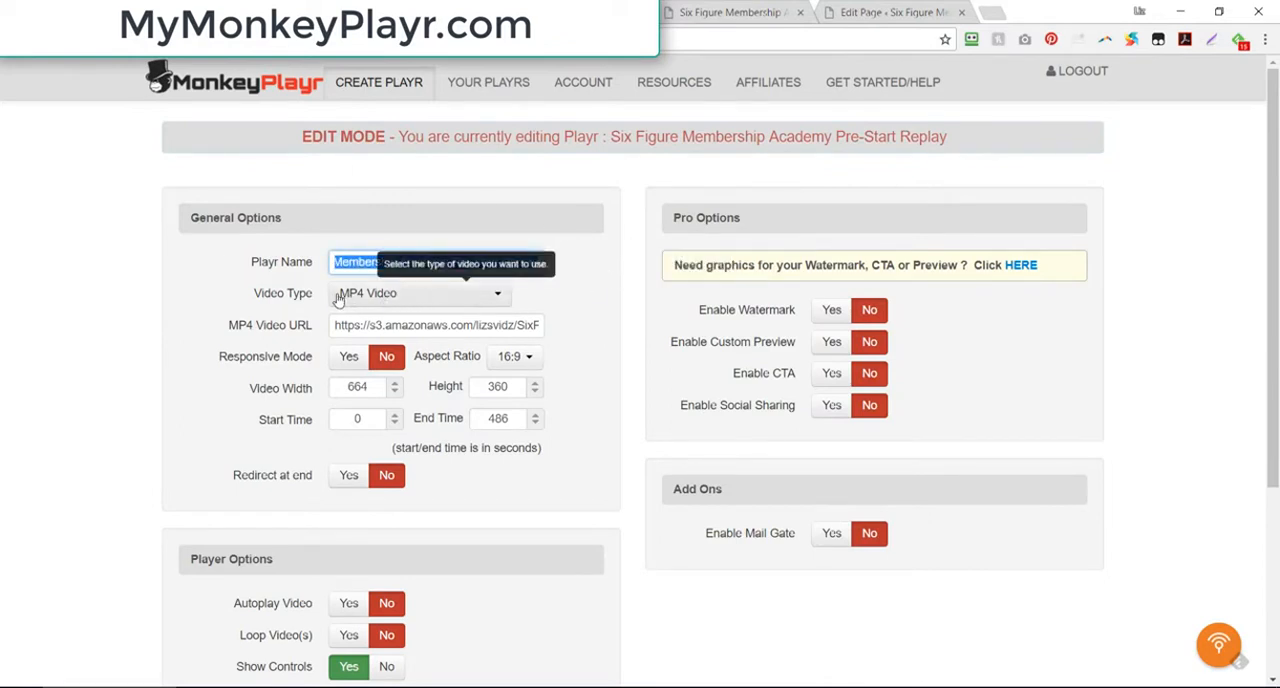
{"action": "left_click", "coordinate": [397, 294]}
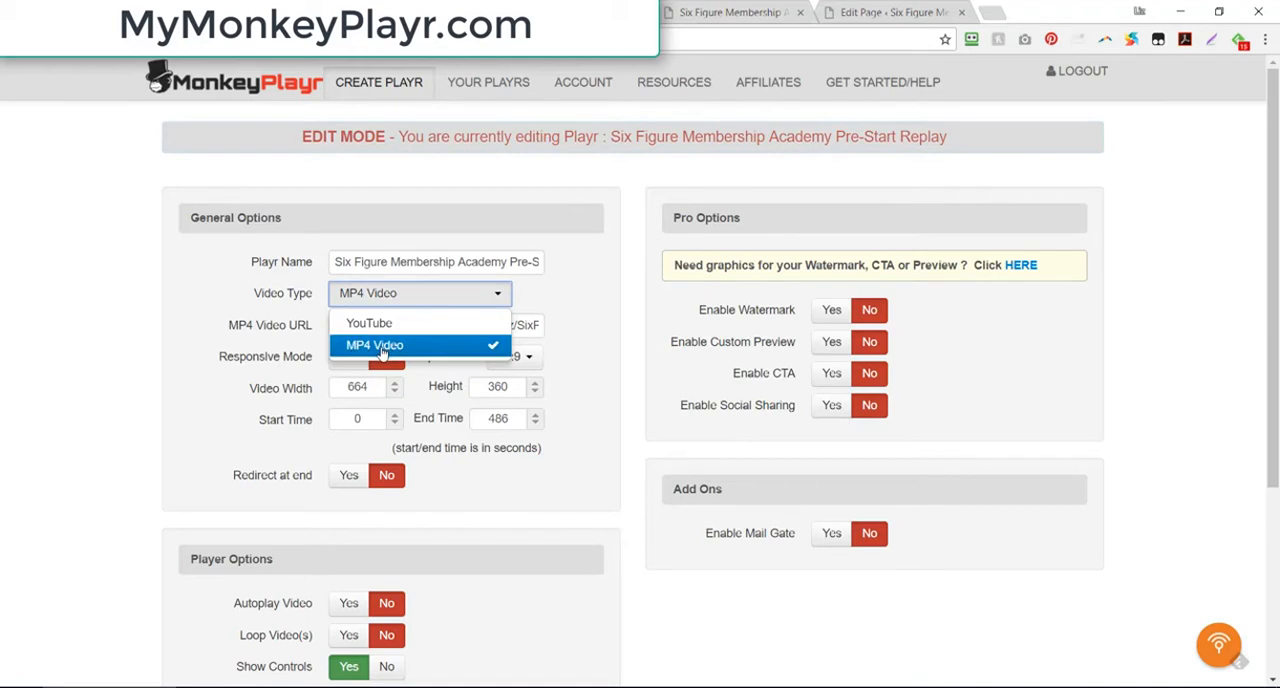
{"action": "left_click", "coordinate": [381, 345]}
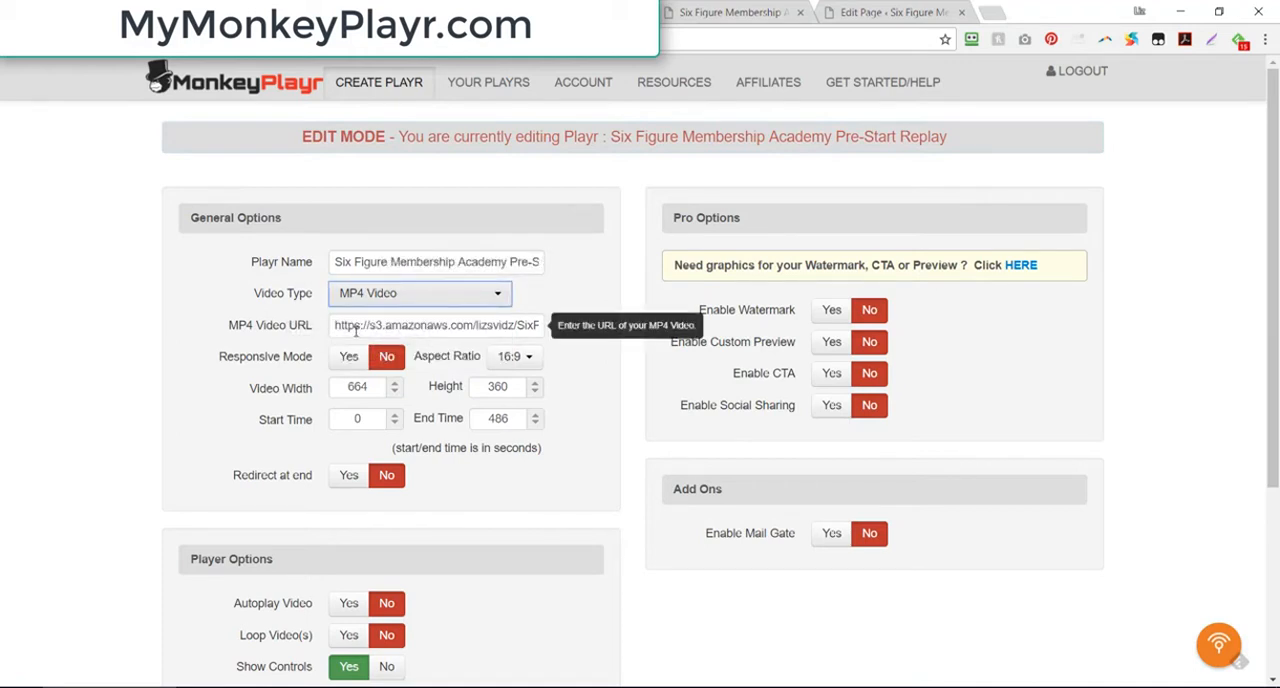
Step: Copy the link of SixFigureMembershipAcademyPre-Start12-13-17.mp4 from the lizsvidz bucket in Amazon S3 and paste it as the player's MP4 video URL
{"action": "left_click_drag", "start_coordinate": [335, 327], "coordinate": [651, 334]}
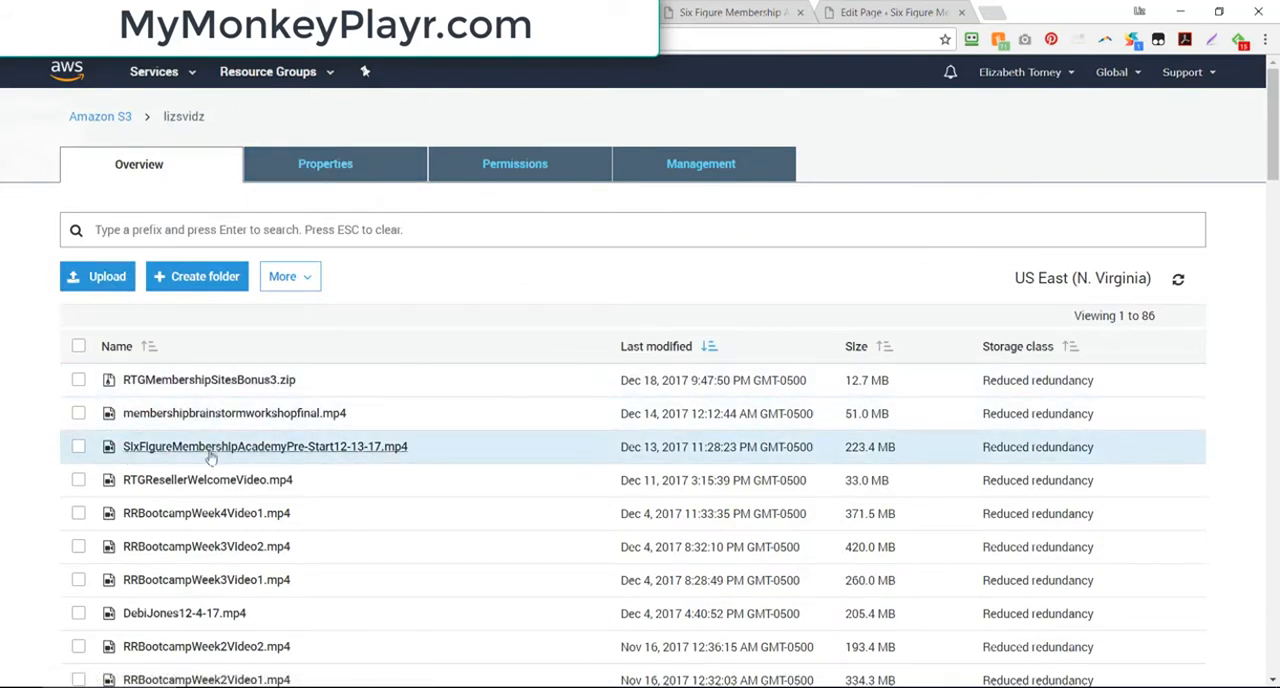
{"action": "left_click", "coordinate": [79, 446]}
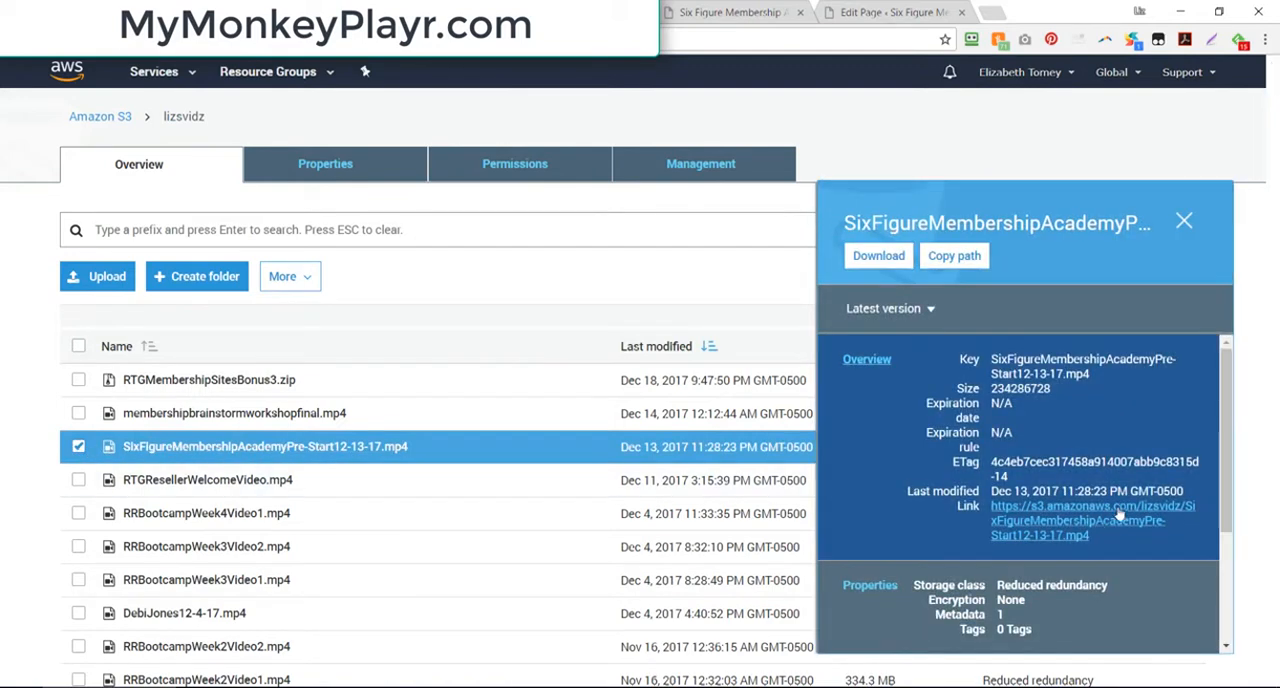
{"action": "right_click", "coordinate": [1097, 530]}
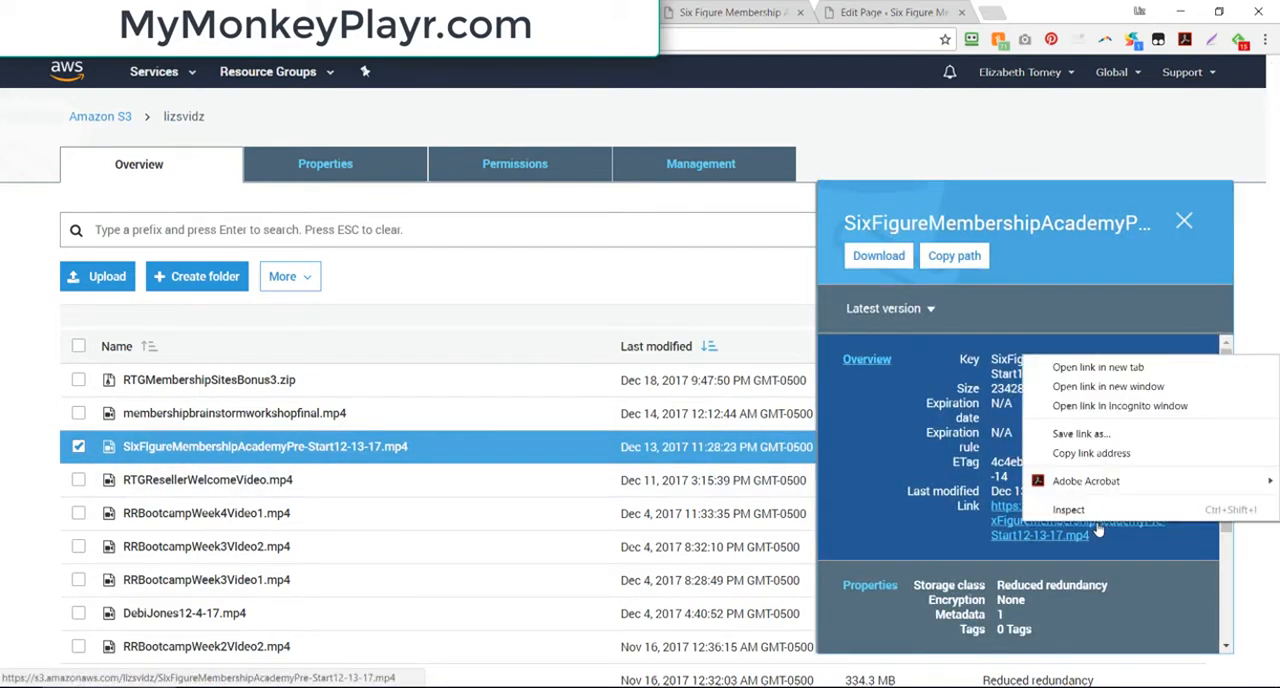
{"action": "left_click", "coordinate": [1110, 454]}
{"action": "left_click", "coordinate": [410, 12]}
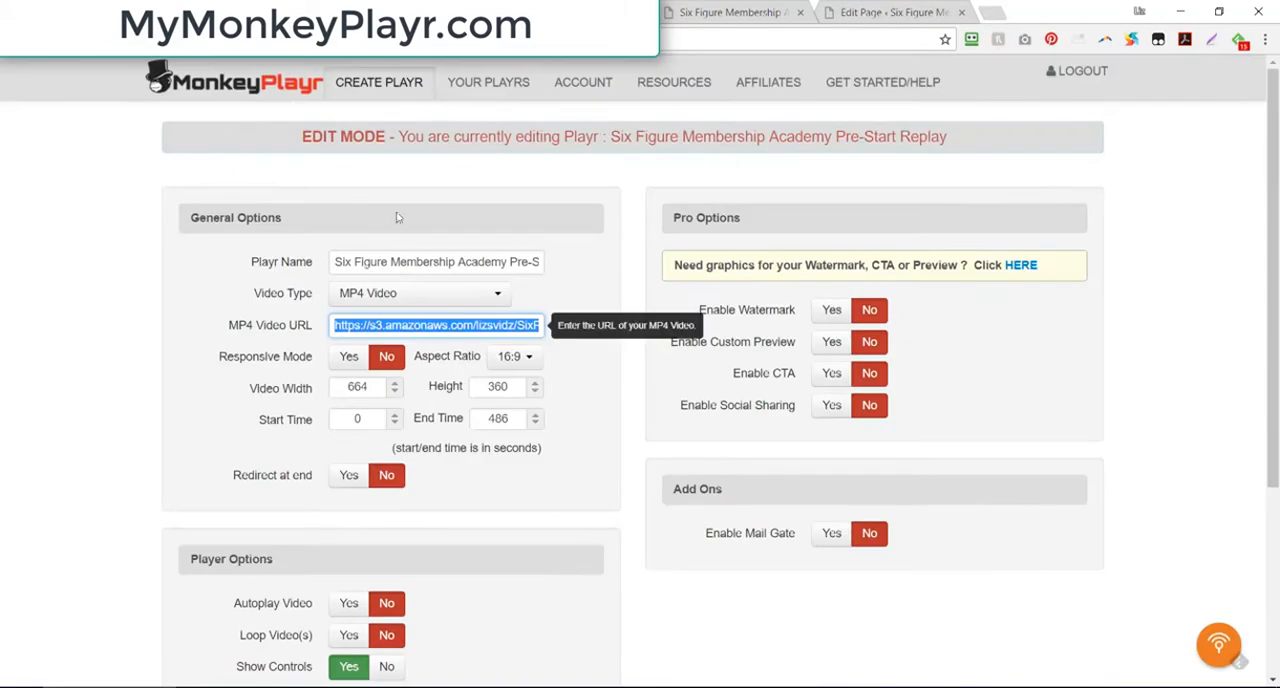
{"action": "key", "text": "ctrl+v"}
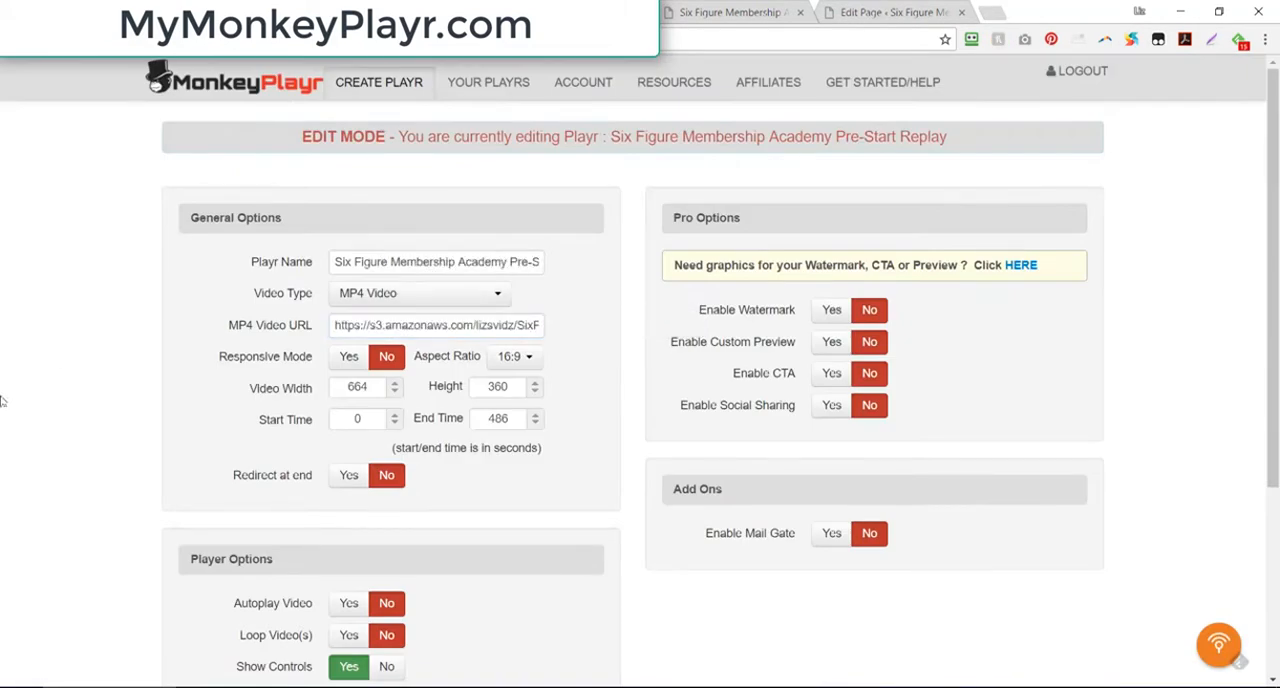
Step: Enable responsive mode for the player and review the remaining general and player options
{"action": "left_click", "coordinate": [349, 364]}
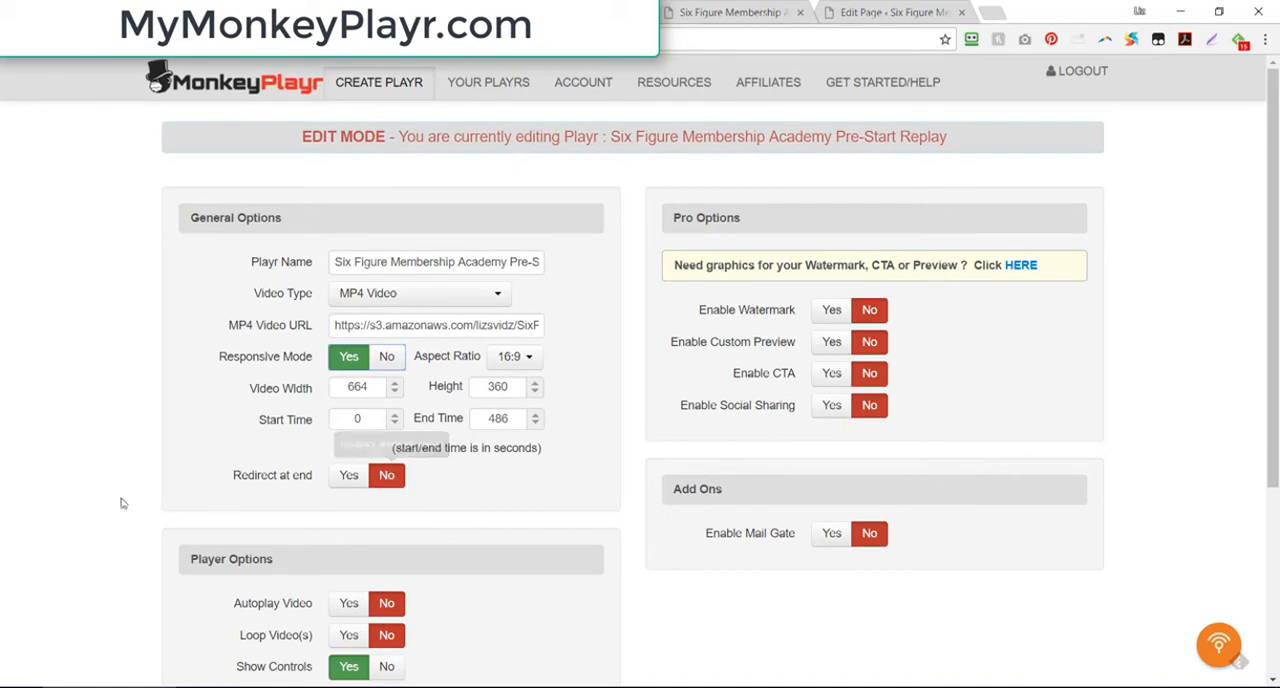
{"action": "scroll", "coordinate": [120, 505], "scroll_direction": "down", "scroll_amount": 3}
{"action": "scroll", "coordinate": [120, 507], "scroll_direction": "up", "scroll_amount": 2}
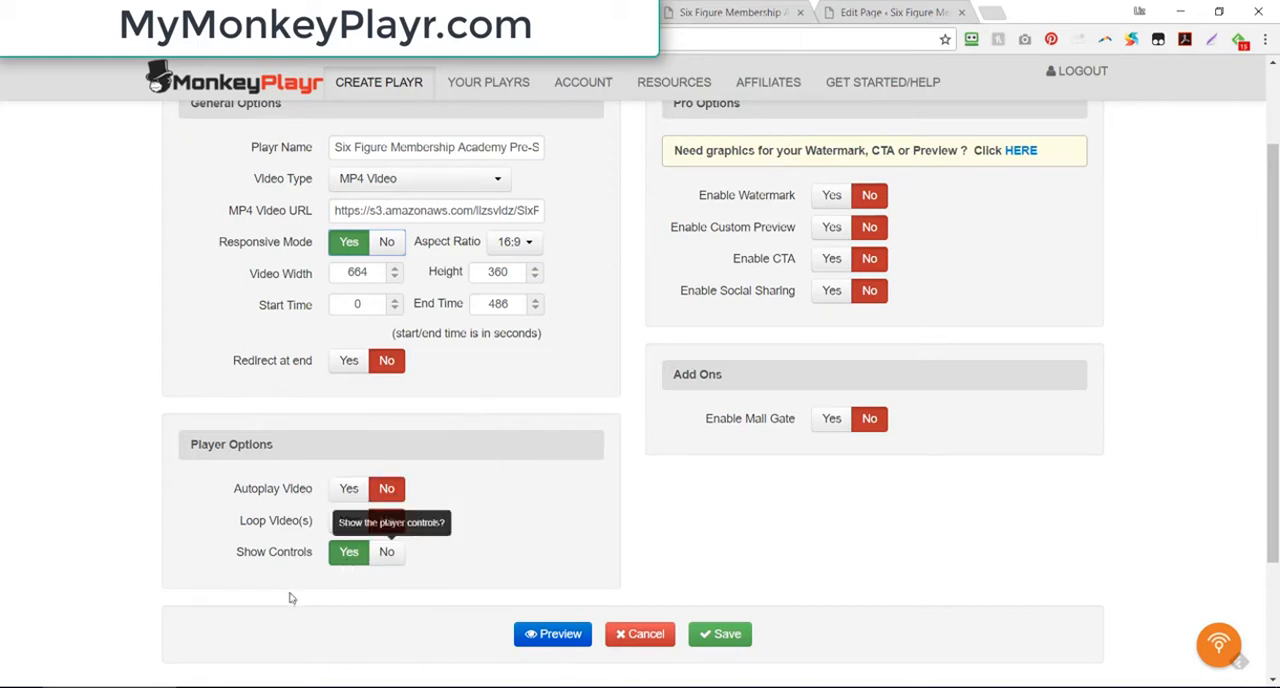
{"action": "scroll", "coordinate": [937, 586], "scroll_direction": "up", "scroll_amount": 1}
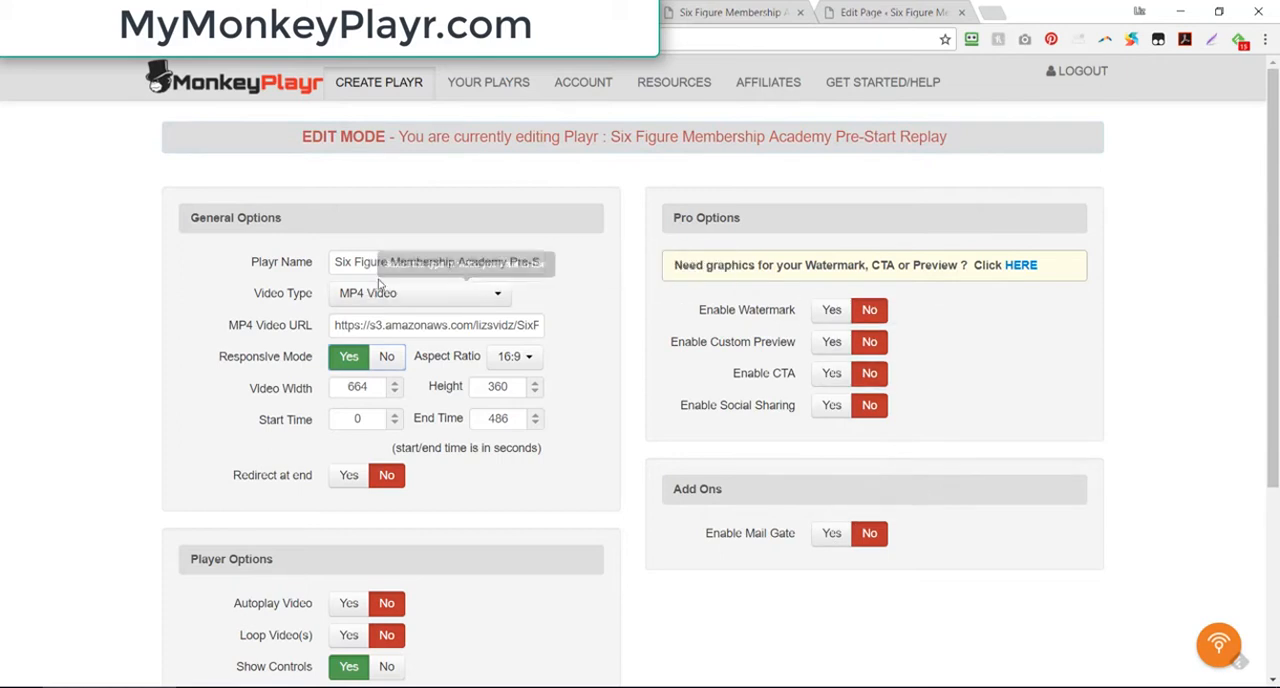
Step: Generate the secure (https) codes for the Six Figure Membership Academy Pre-Start Replay player and copy its webpage embed snippet
{"action": "left_click", "coordinate": [740, 12]}
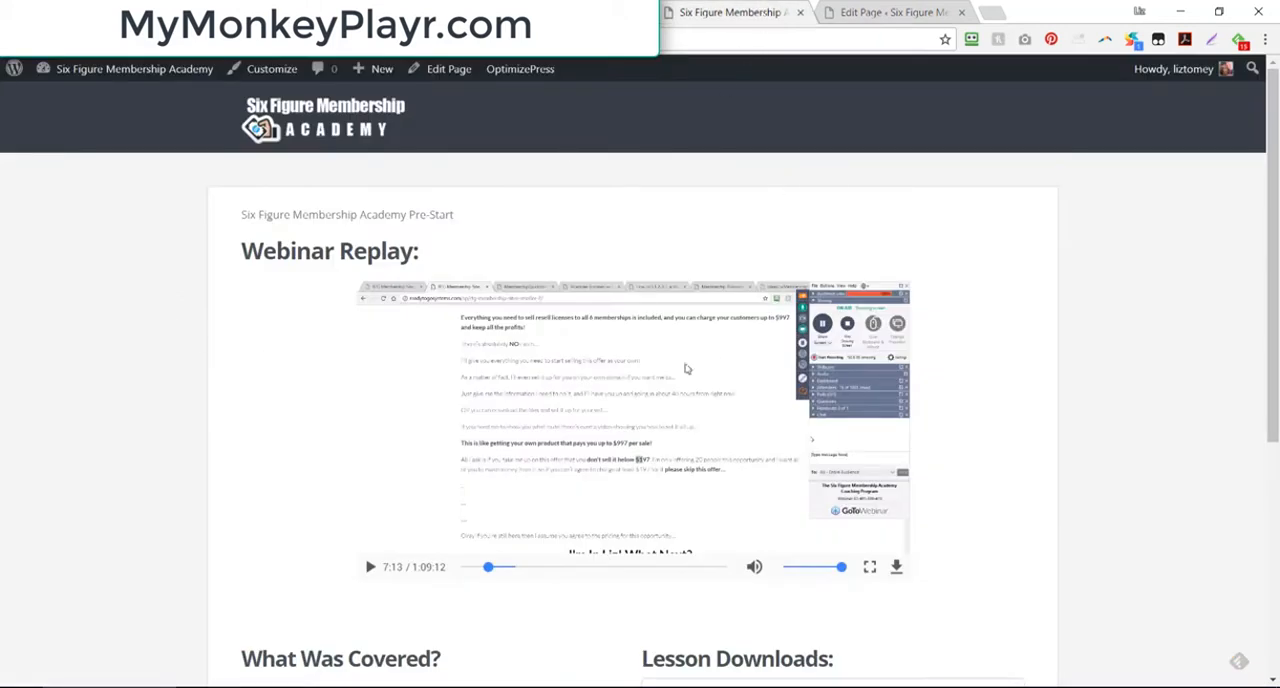
{"action": "left_click", "coordinate": [580, 12]}
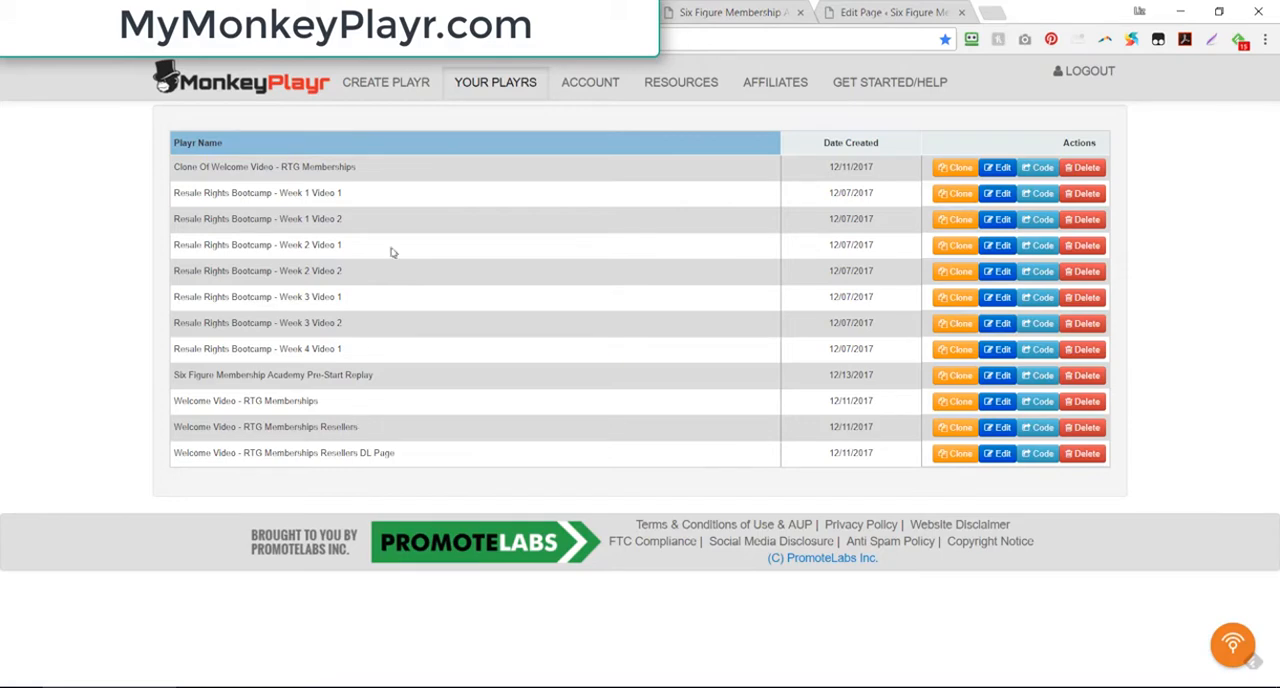
{"action": "left_click", "coordinate": [1041, 376]}
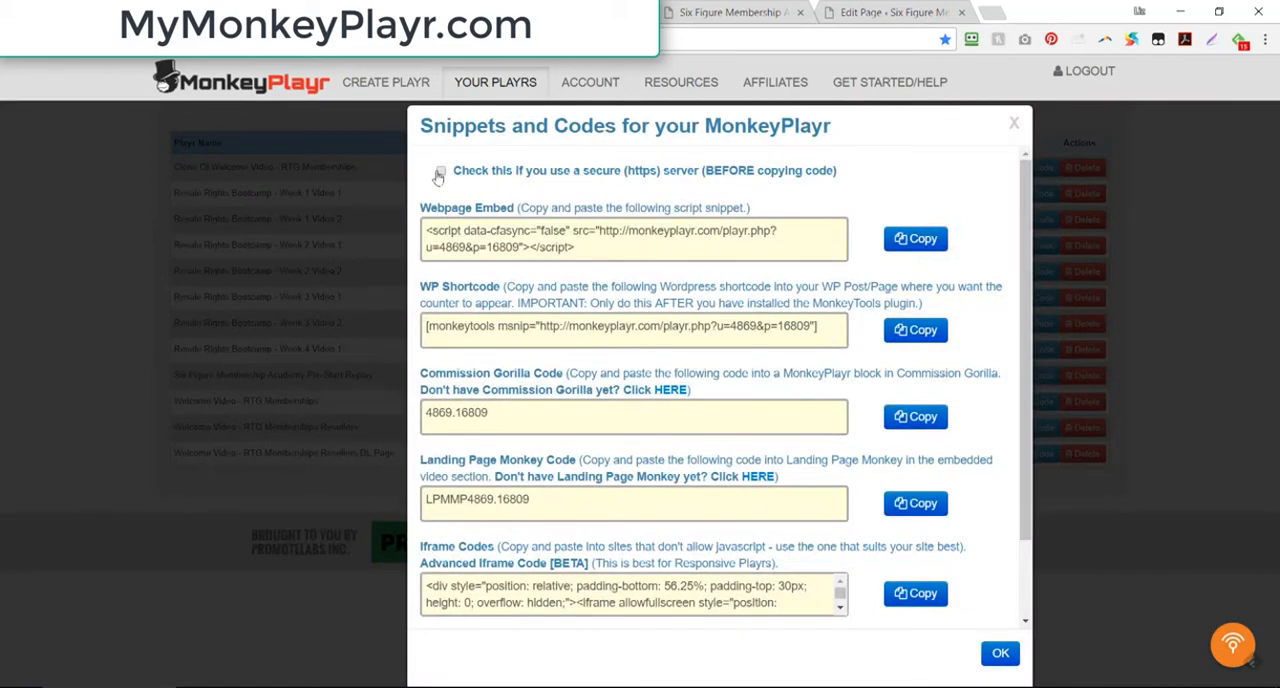
{"action": "left_click", "coordinate": [440, 172]}
{"action": "left_click", "coordinate": [510, 245]}
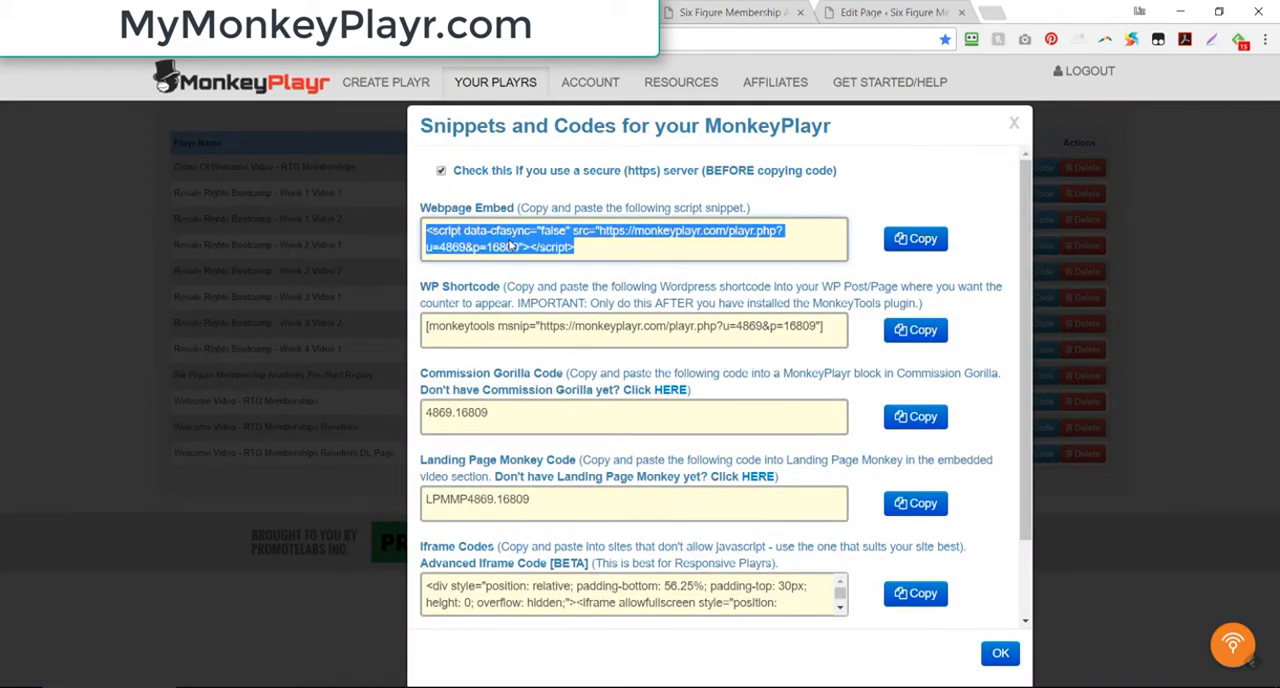
{"action": "right_click", "coordinate": [510, 240]}
{"action": "left_click", "coordinate": [540, 250]}
Step: Examine the embed code in the custom HTML element under Webinar Replay in the page's LiveEditor, and close it without changes
{"action": "left_click", "coordinate": [690, 10]}
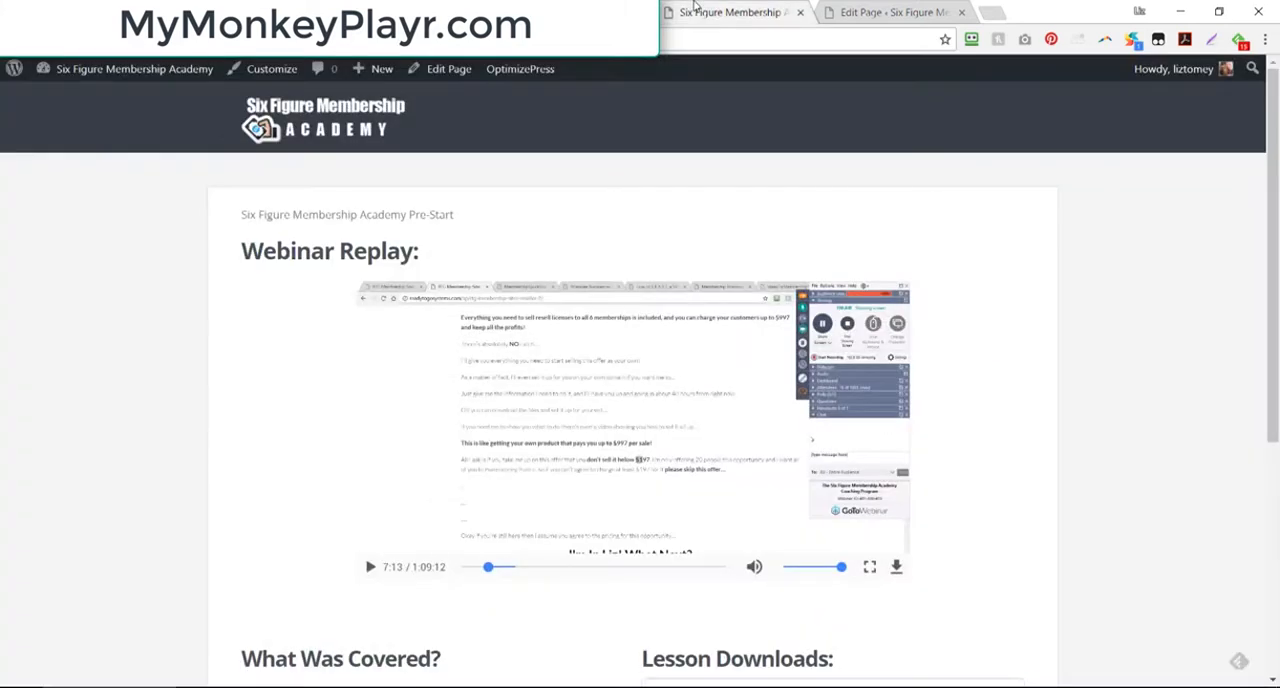
{"action": "left_click", "coordinate": [862, 10]}
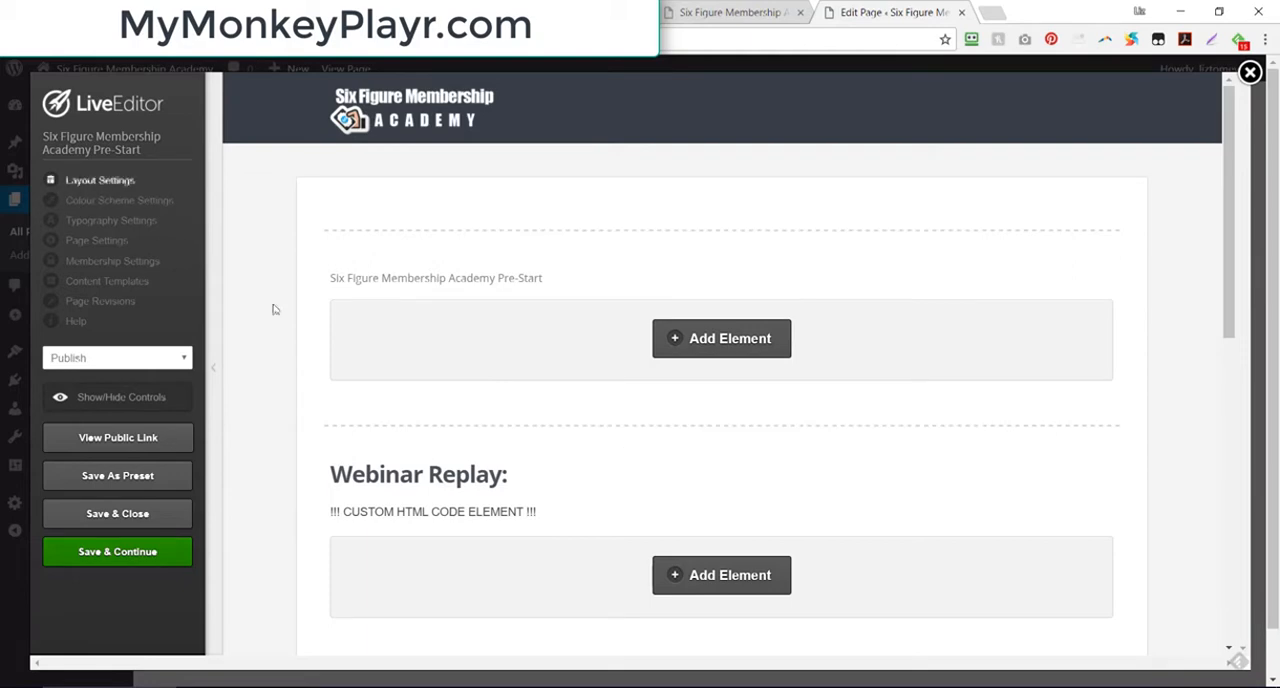
{"action": "left_click", "coordinate": [742, 11]}
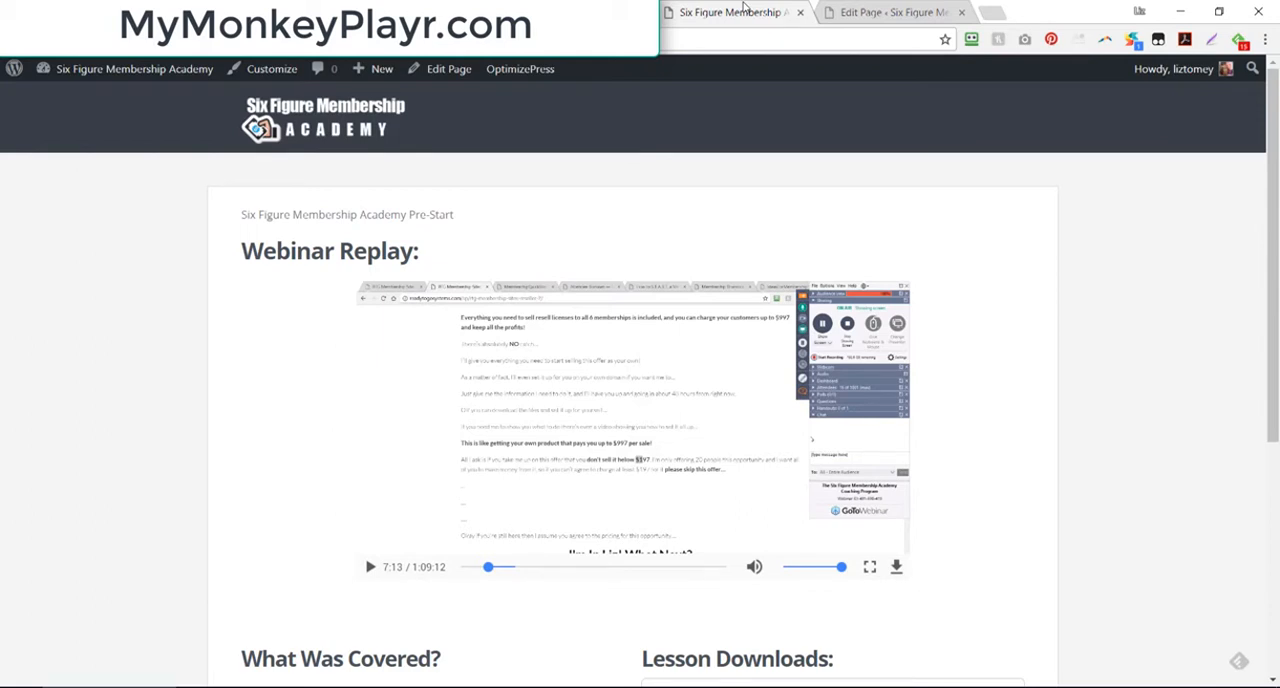
{"action": "left_click", "coordinate": [880, 12]}
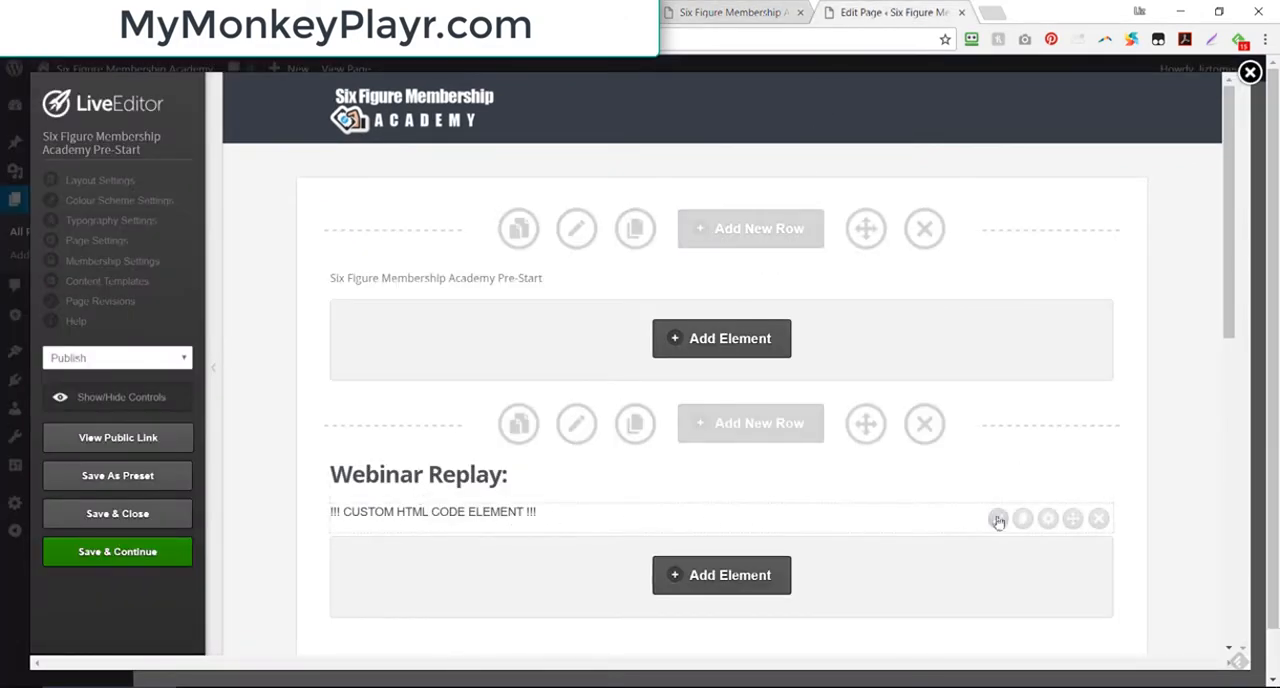
{"action": "left_click", "coordinate": [998, 518]}
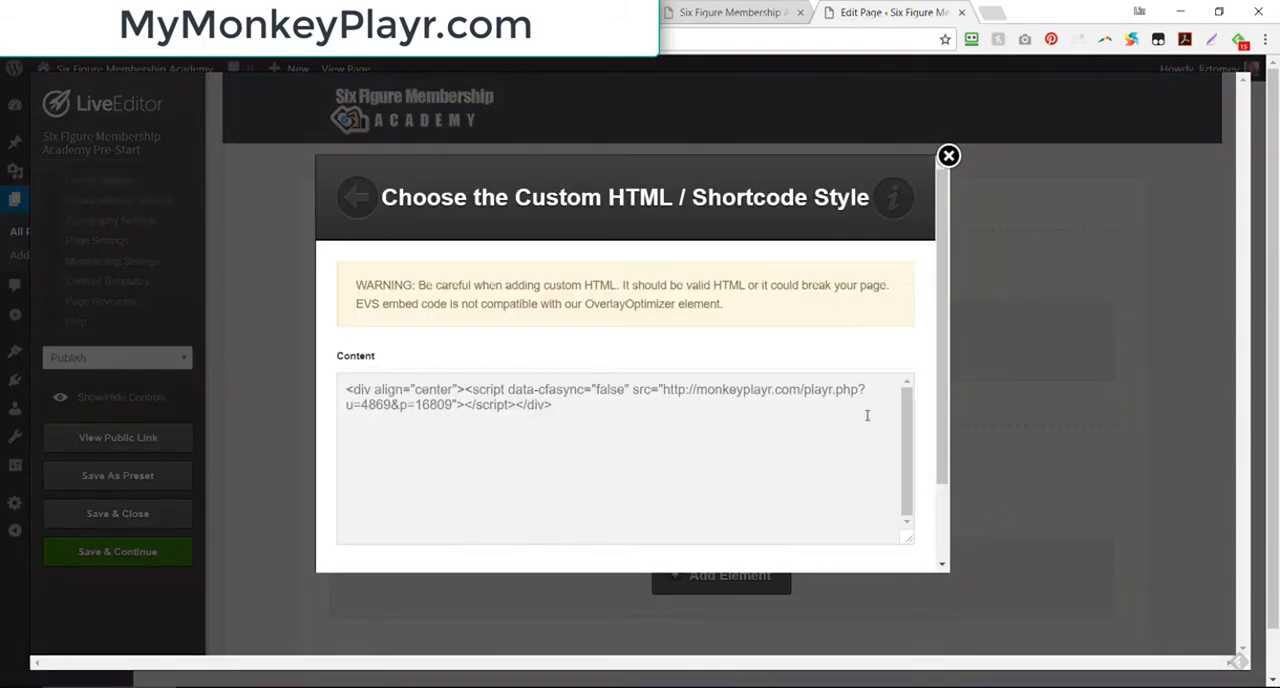
{"action": "left_click", "coordinate": [948, 156]}
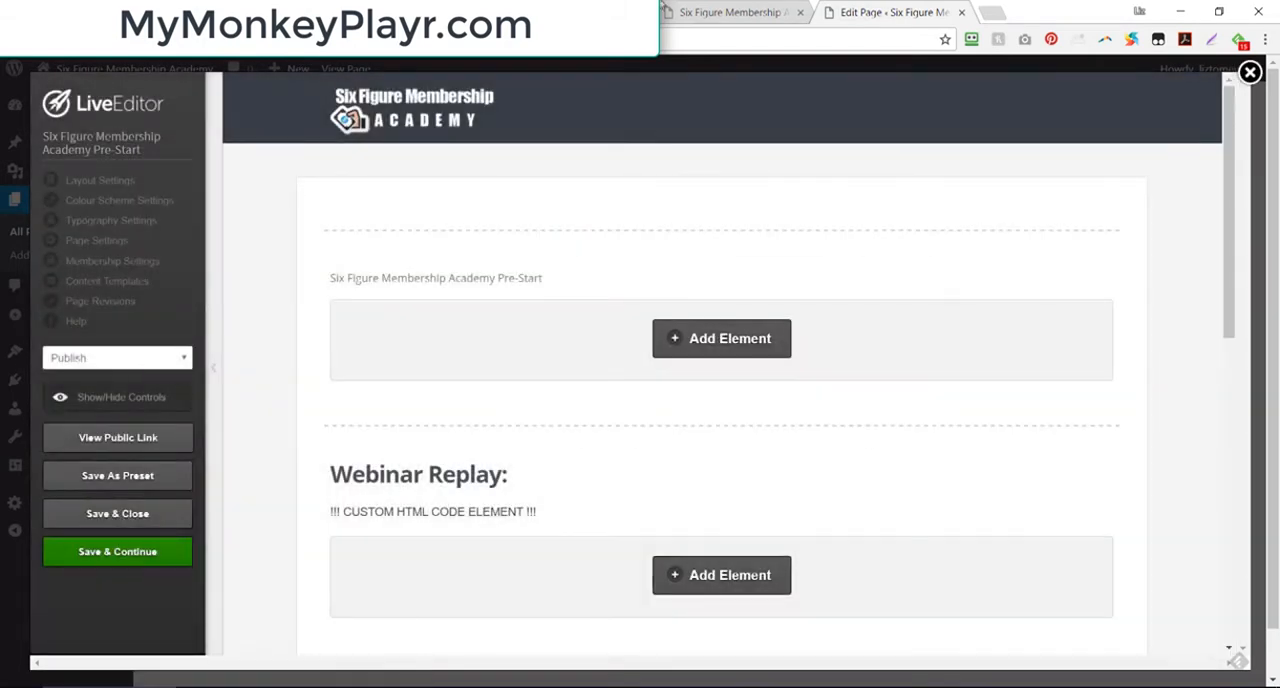
Step: Test the webinar replay's play, pause, full-screen and download controls on the published page, cancelling the file save
{"action": "left_click", "coordinate": [729, 10]}
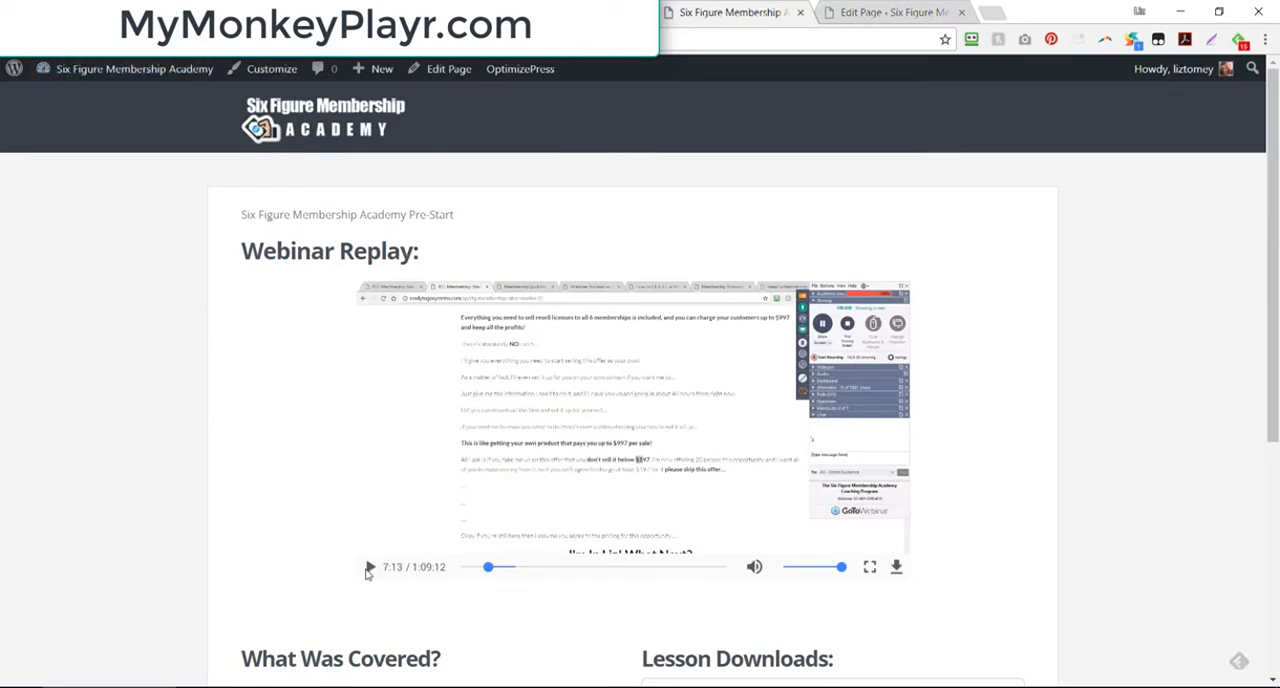
{"action": "left_click", "coordinate": [369, 567]}
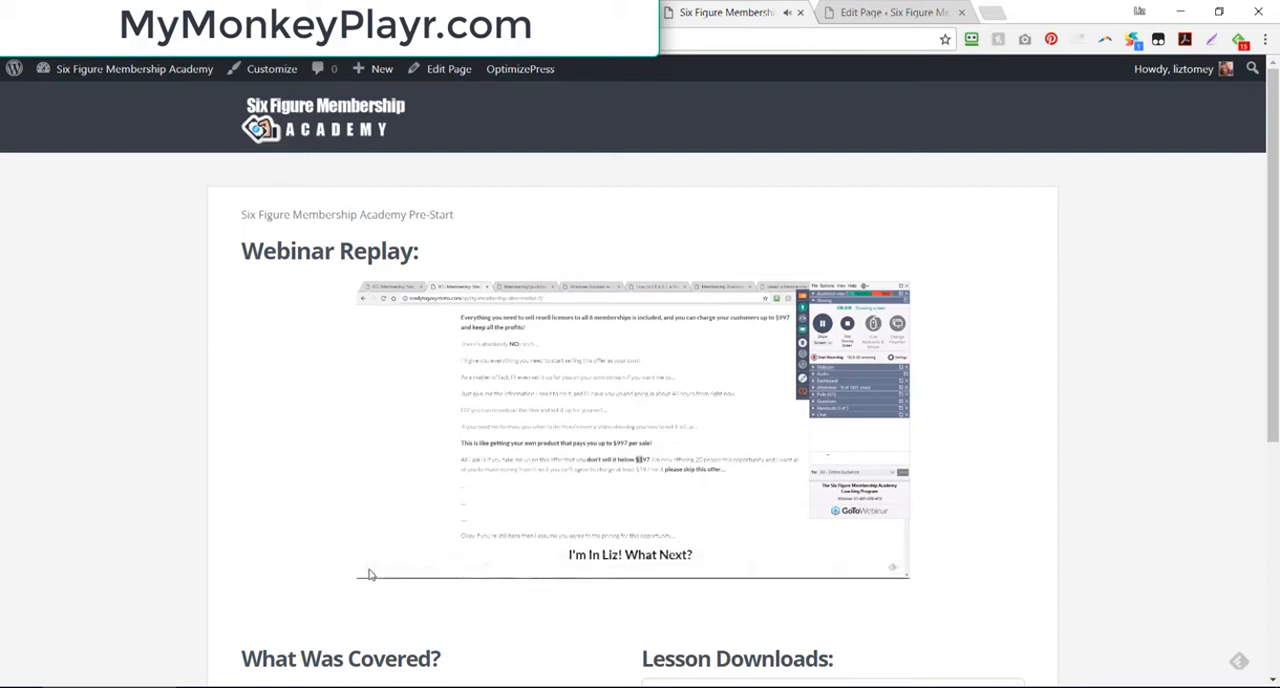
{"action": "left_click", "coordinate": [369, 567]}
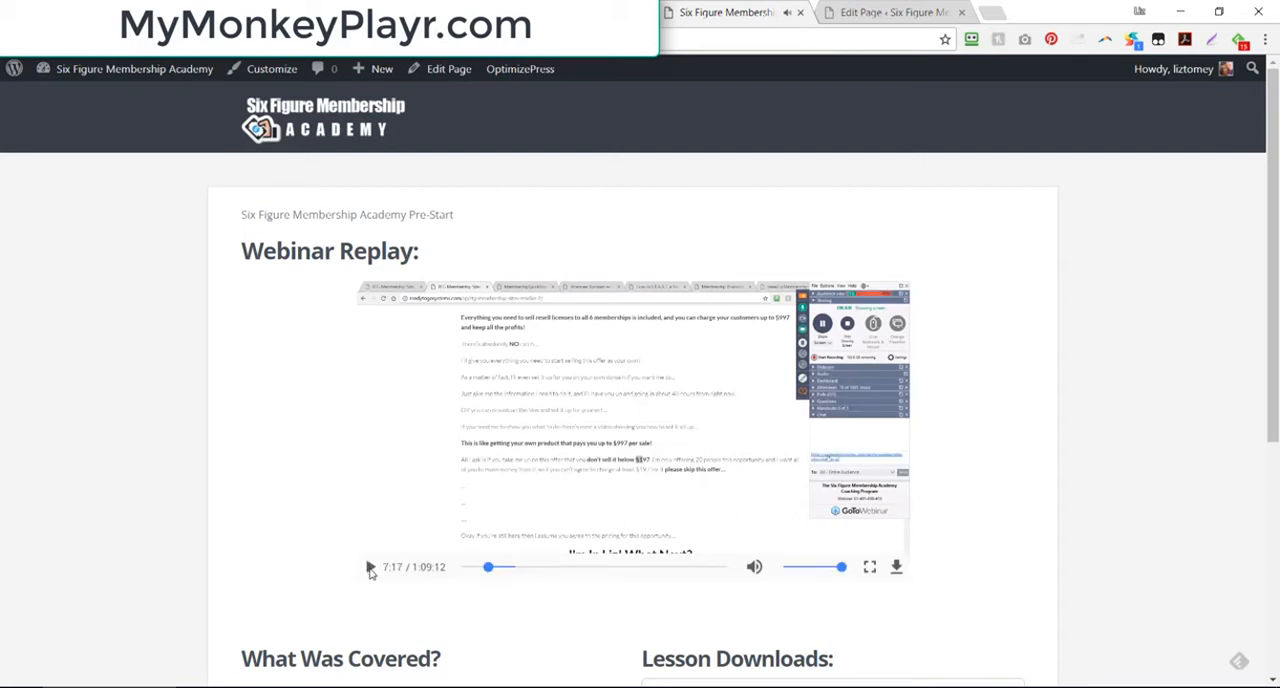
{"action": "left_click", "coordinate": [869, 567]}
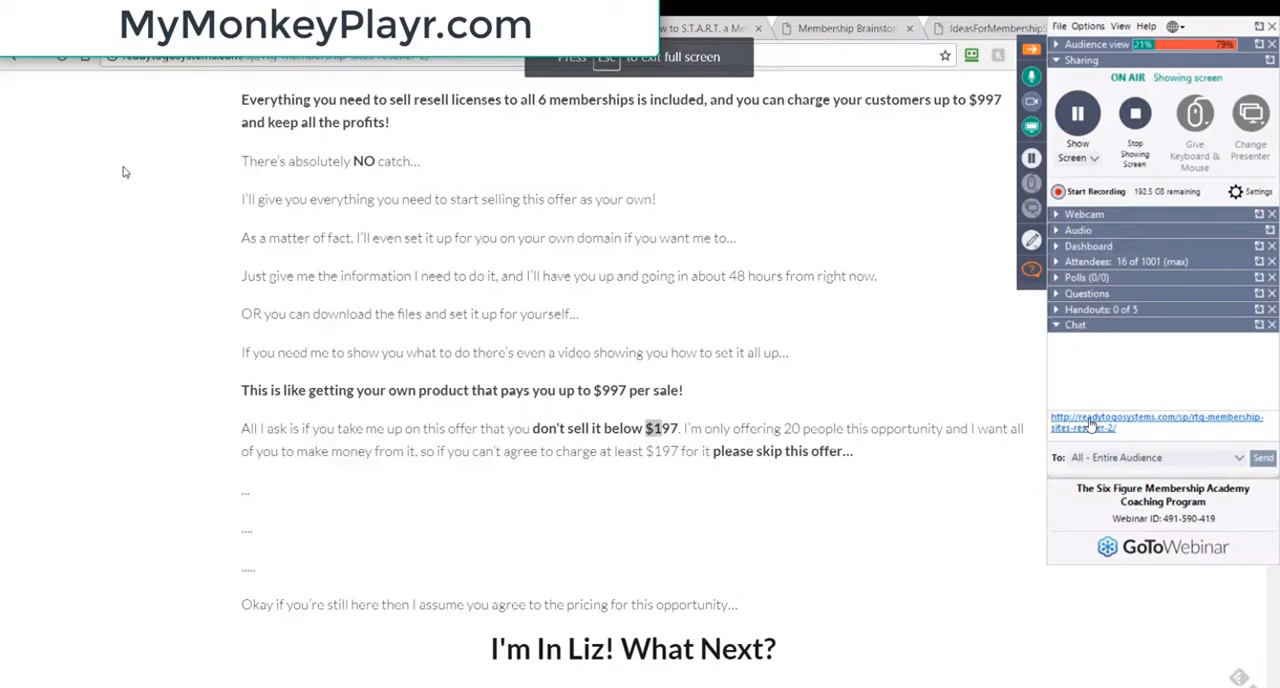
{"action": "key", "text": "Escape"}
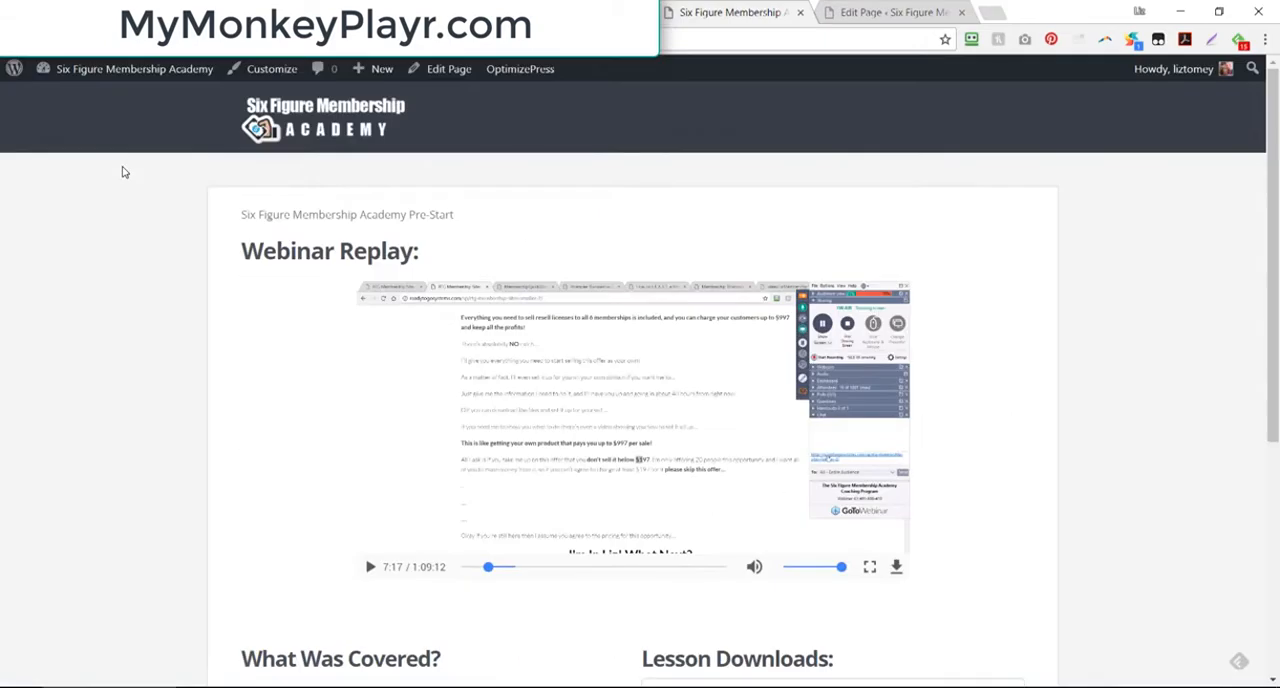
{"action": "left_click", "coordinate": [896, 567]}
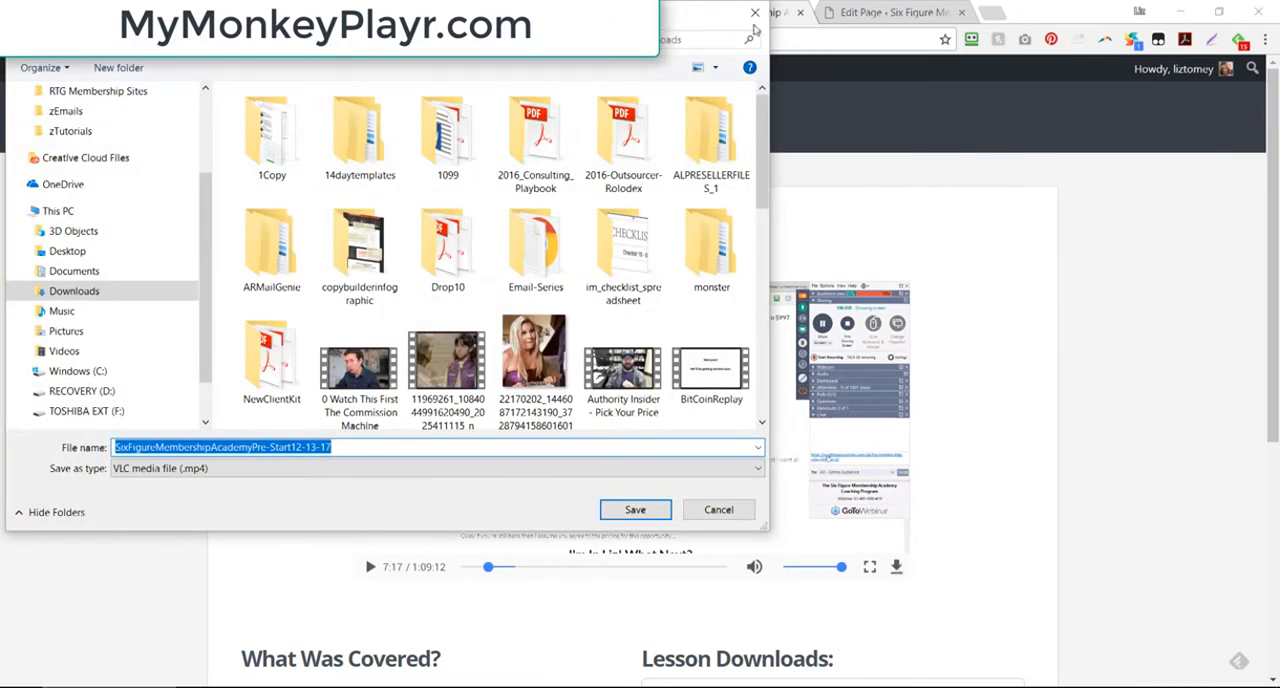
{"action": "left_click", "coordinate": [755, 14]}
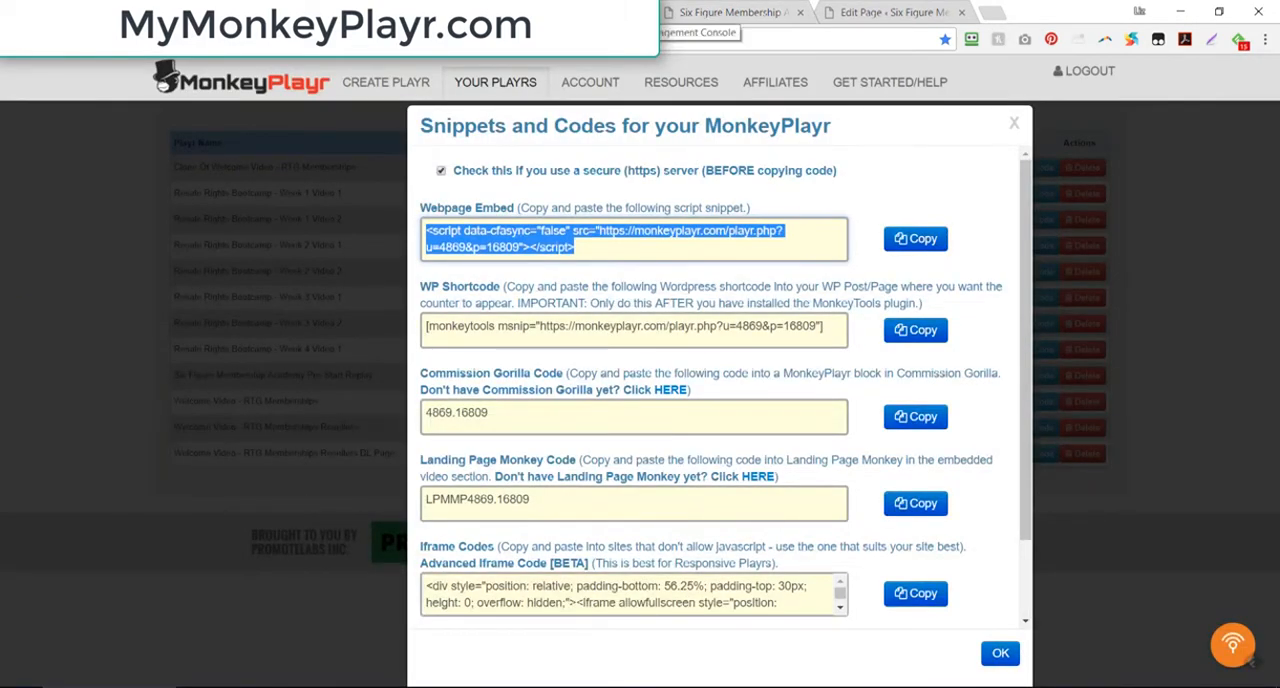
Step: Close the video file's details in Amazon S3 and the snippets and codes window in MonkeyPlayr
{"action": "left_click", "coordinate": [595, 11]}
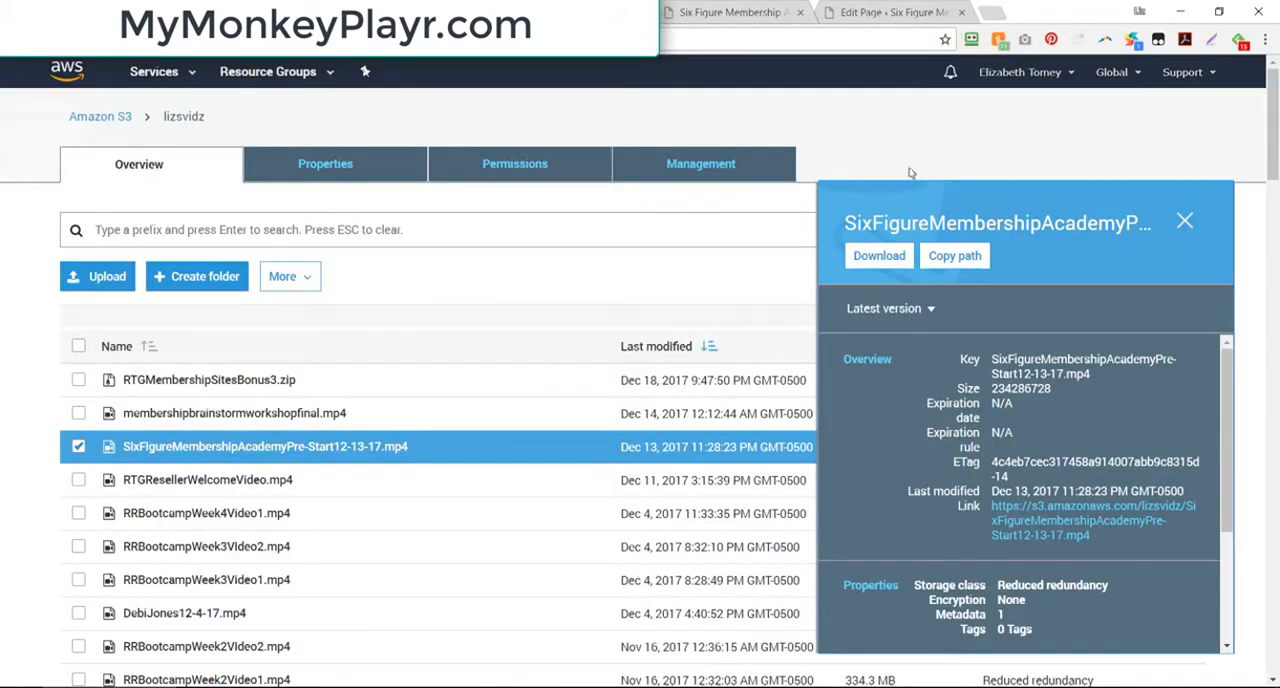
{"action": "left_click", "coordinate": [1183, 224]}
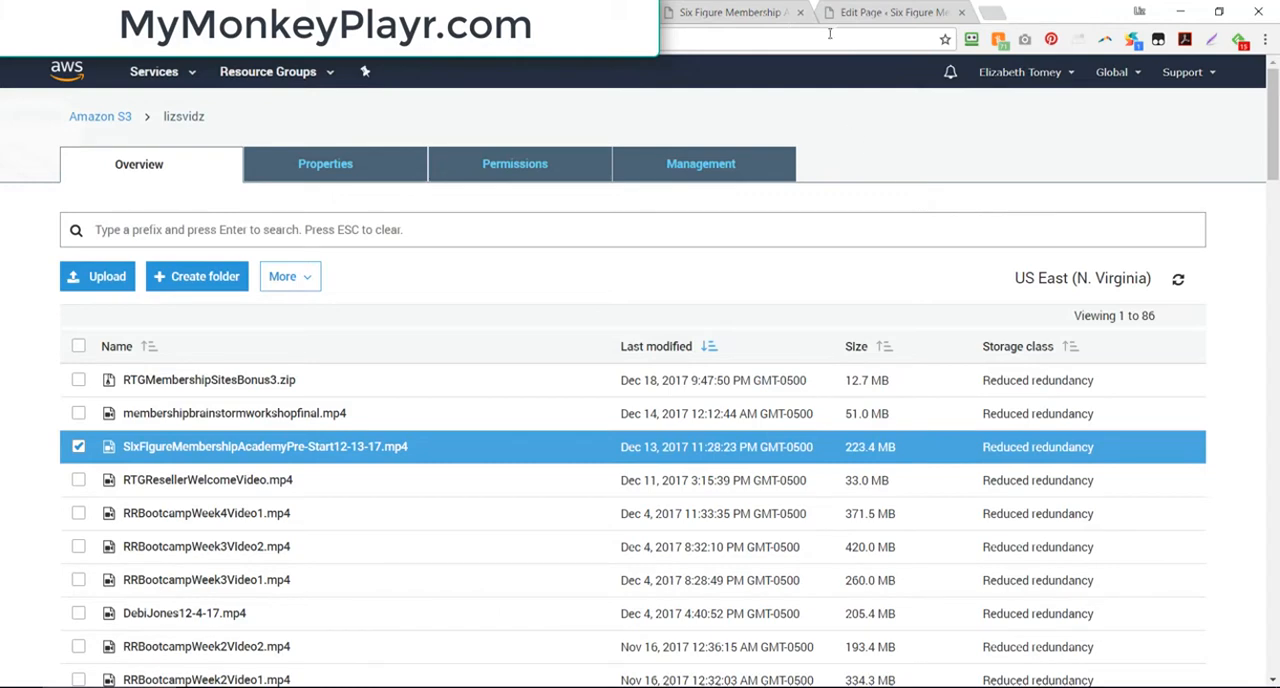
{"action": "left_click", "coordinate": [753, 22]}
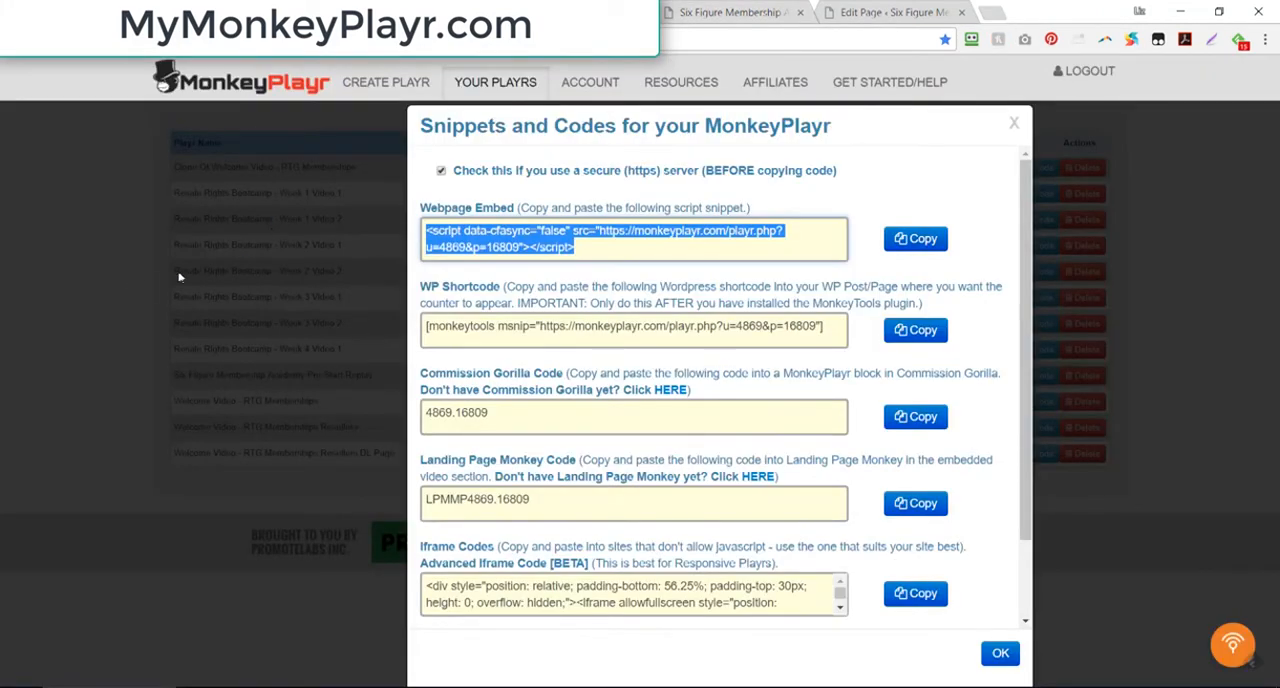
{"action": "left_click", "coordinate": [1014, 123]}
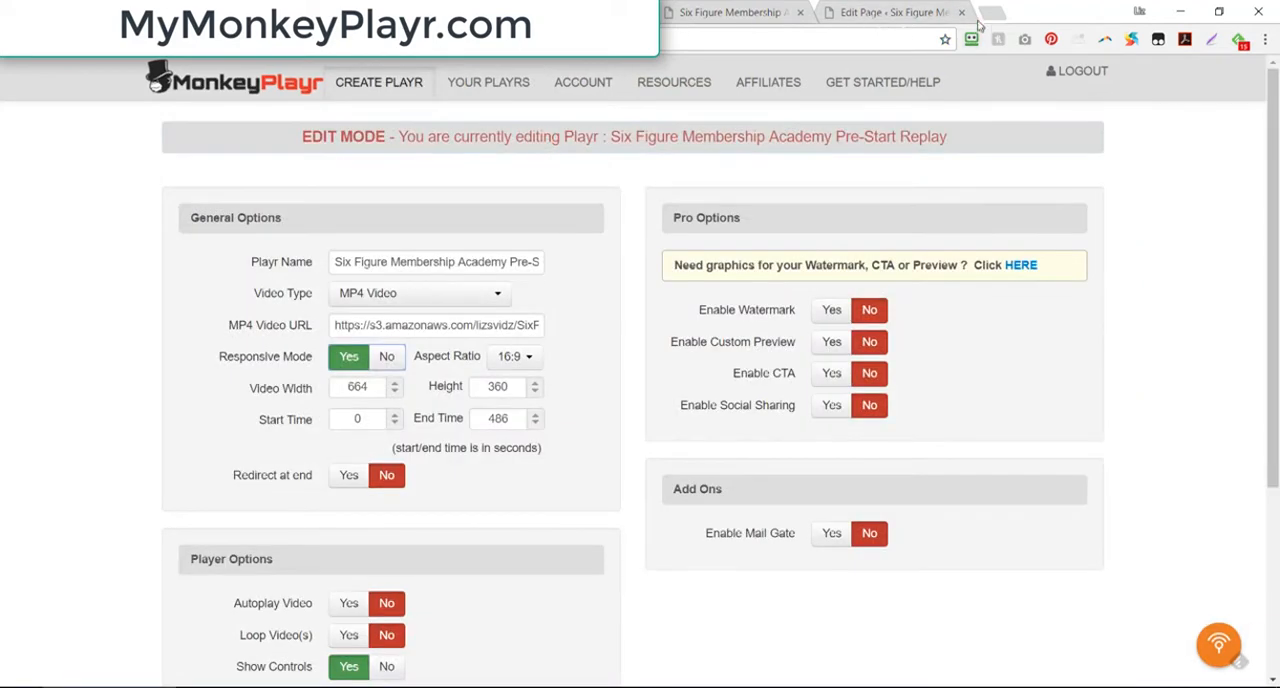
Step: Open youtube.com in a new browser tab, go to your own channel, and open the video "The Get A List In 24 Hours Workshop"
{"action": "left_click", "coordinate": [990, 12]}
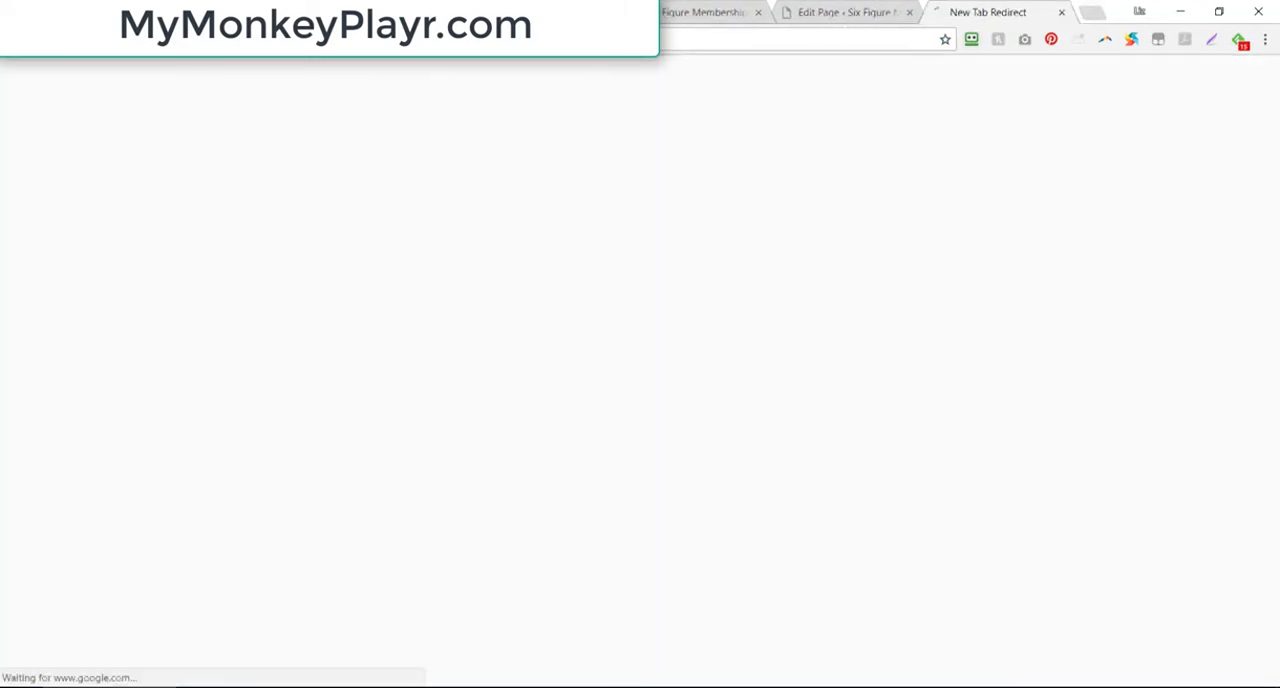
{"action": "type", "text": "youtube.com"}
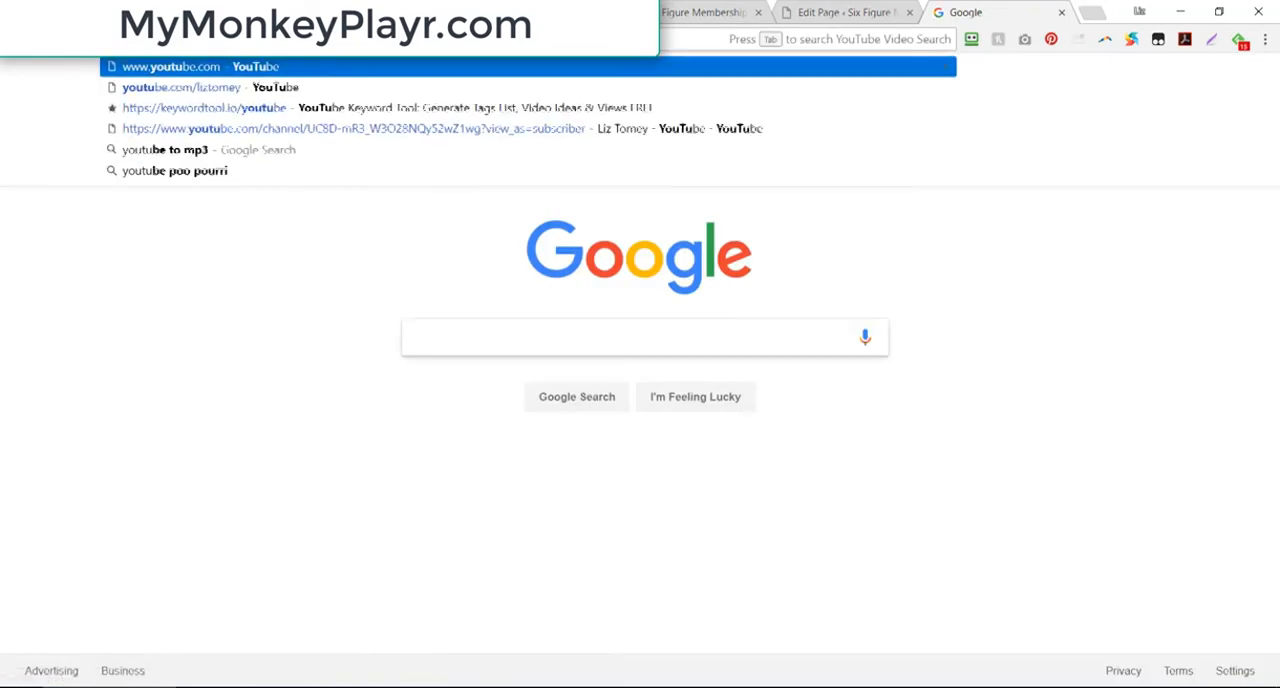
{"action": "key", "text": "Return"}
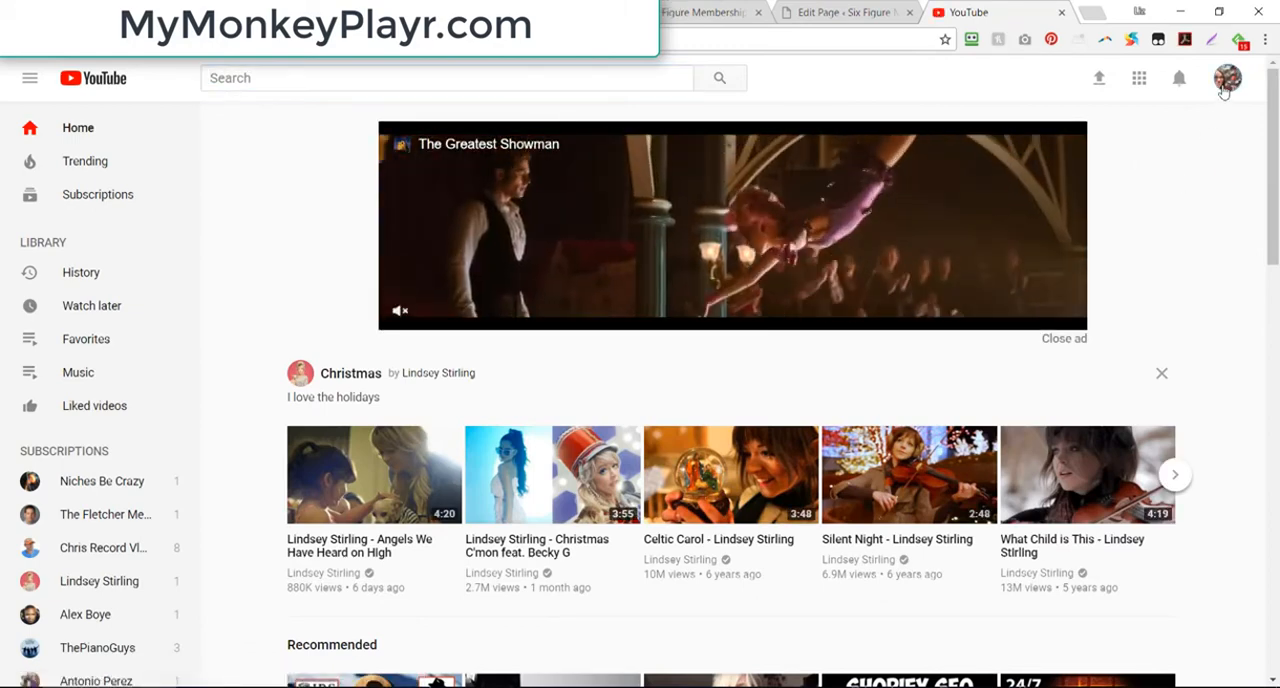
{"action": "left_click", "coordinate": [1224, 84]}
{"action": "left_click", "coordinate": [1122, 179]}
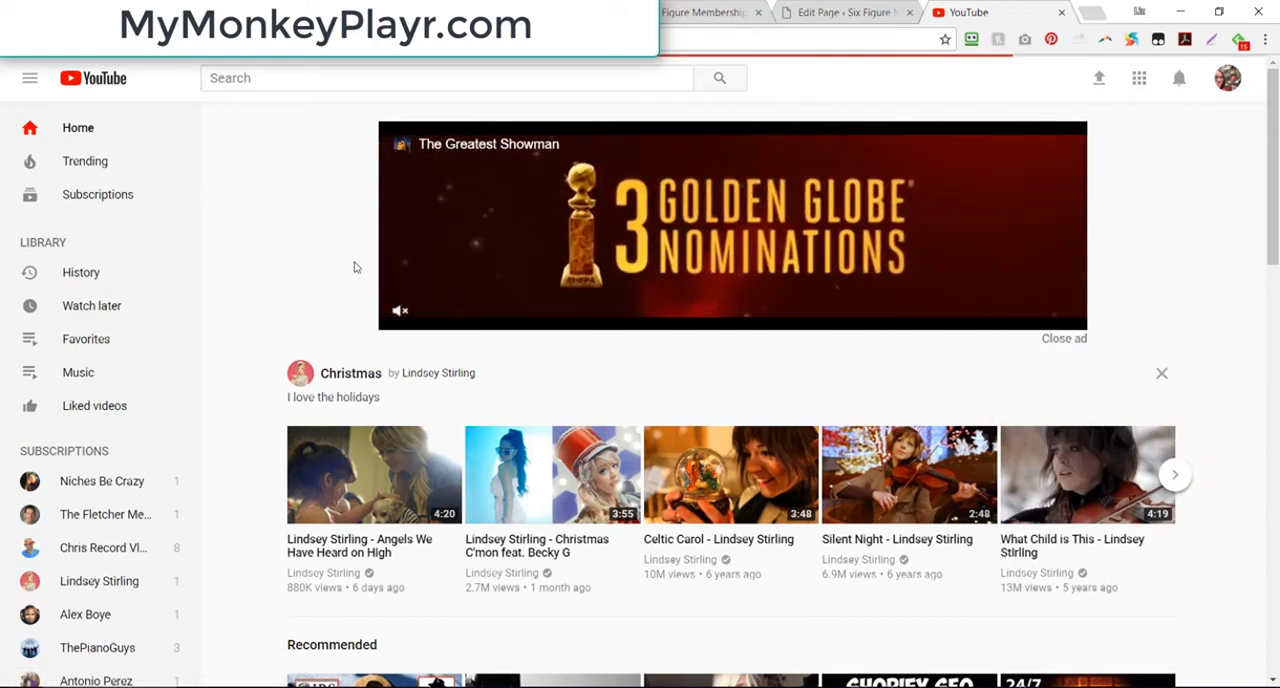
{"action": "scroll", "coordinate": [325, 272], "scroll_direction": "down", "scroll_amount": 1}
{"action": "scroll", "coordinate": [325, 272], "scroll_direction": "down", "scroll_amount": 2}
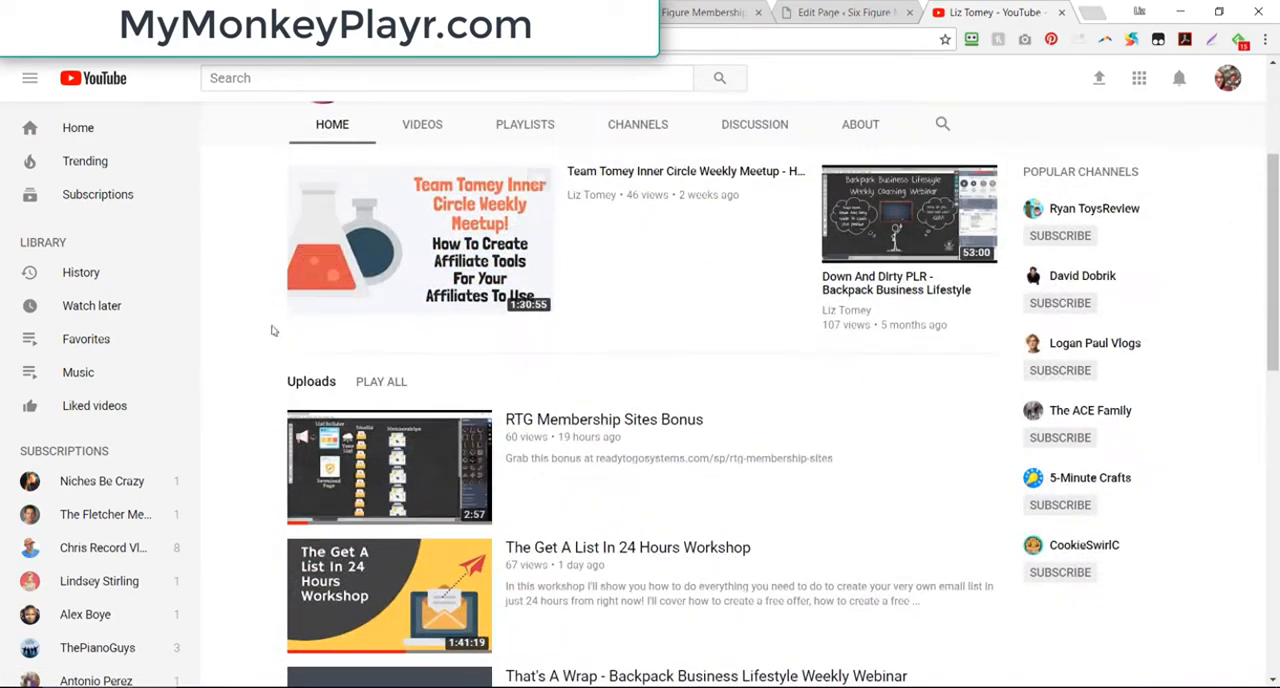
{"action": "left_click", "coordinate": [426, 579]}
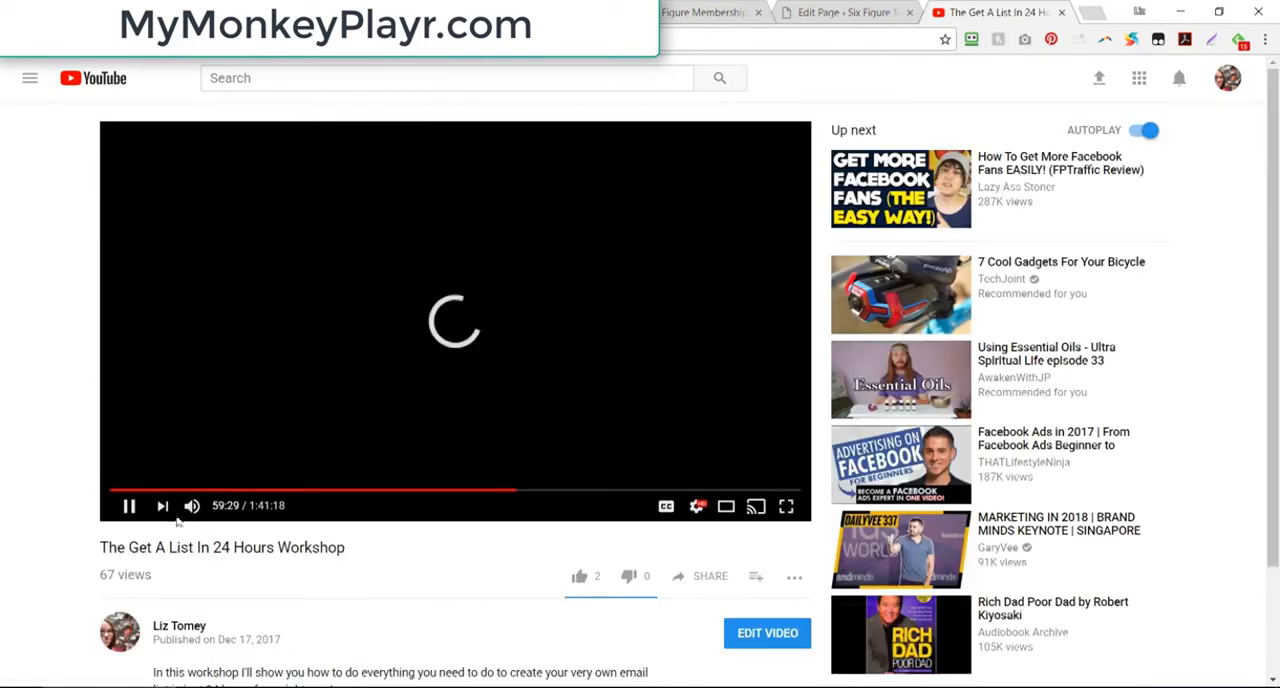
Step: Copy the workshop video's YouTube share link
{"action": "scroll", "coordinate": [372, 574], "scroll_direction": "down", "scroll_amount": 1}
{"action": "scroll", "coordinate": [372, 574], "scroll_direction": "down", "scroll_amount": 2}
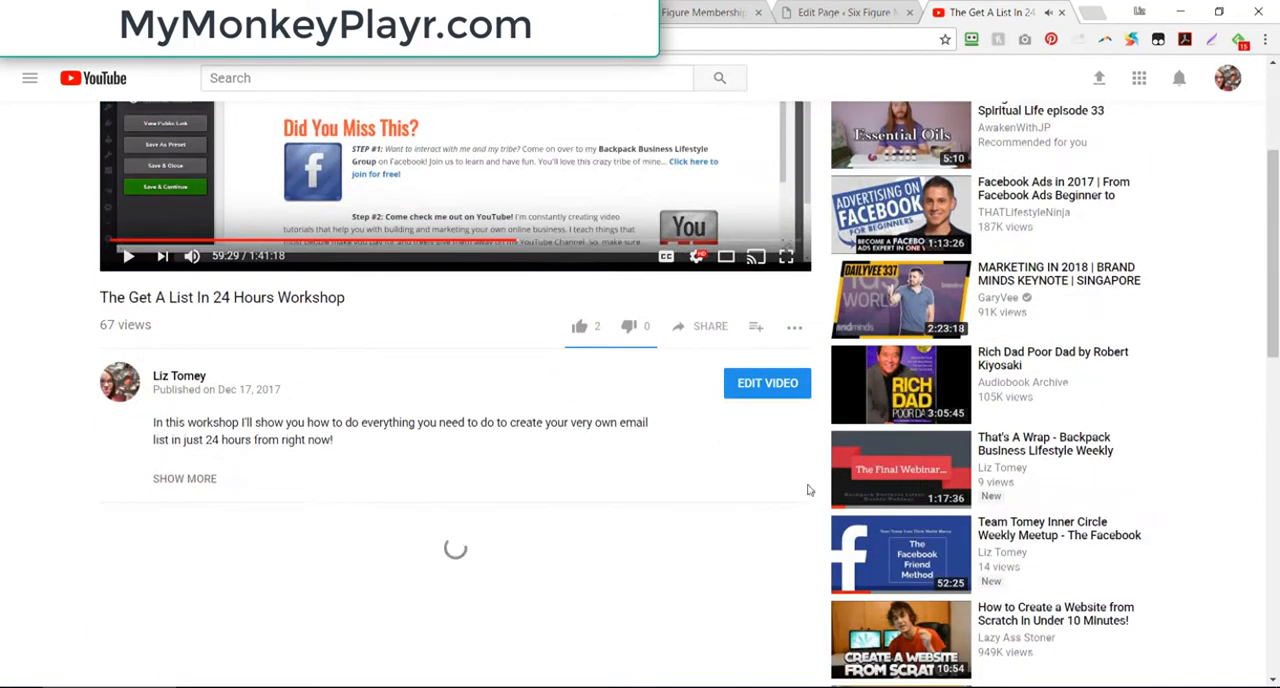
{"action": "left_click", "coordinate": [711, 330]}
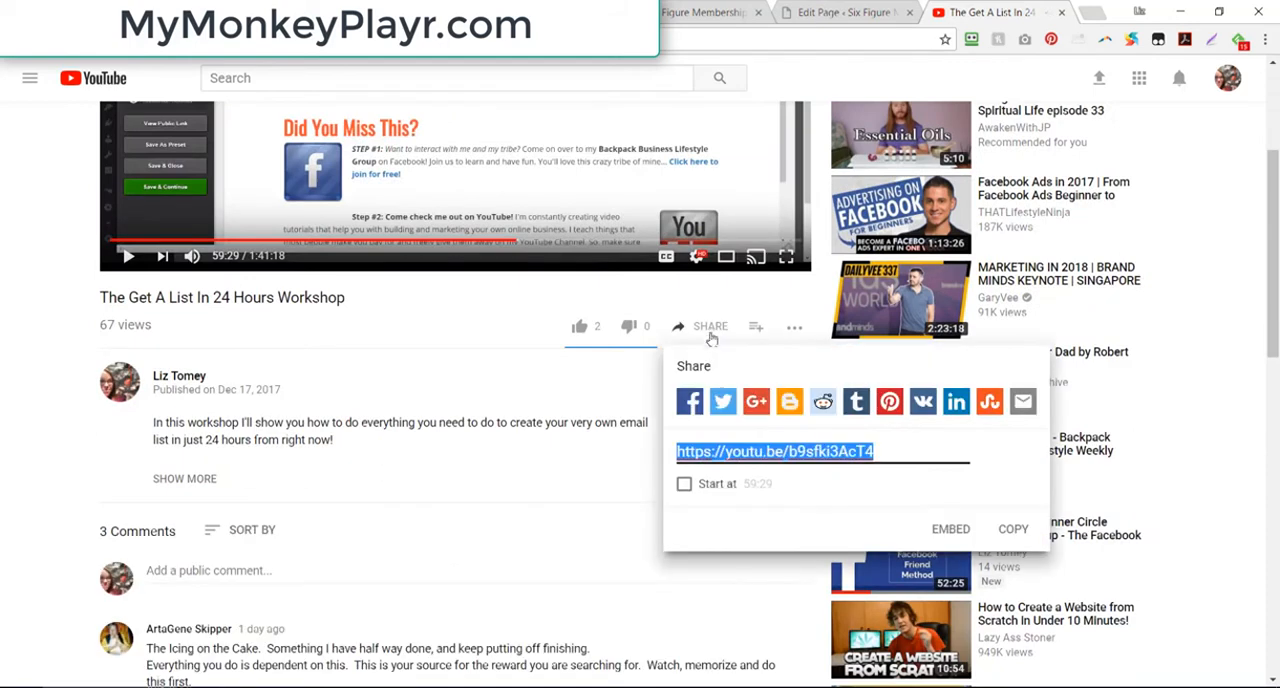
{"action": "right_click", "coordinate": [766, 446]}
{"action": "left_click", "coordinate": [808, 226]}
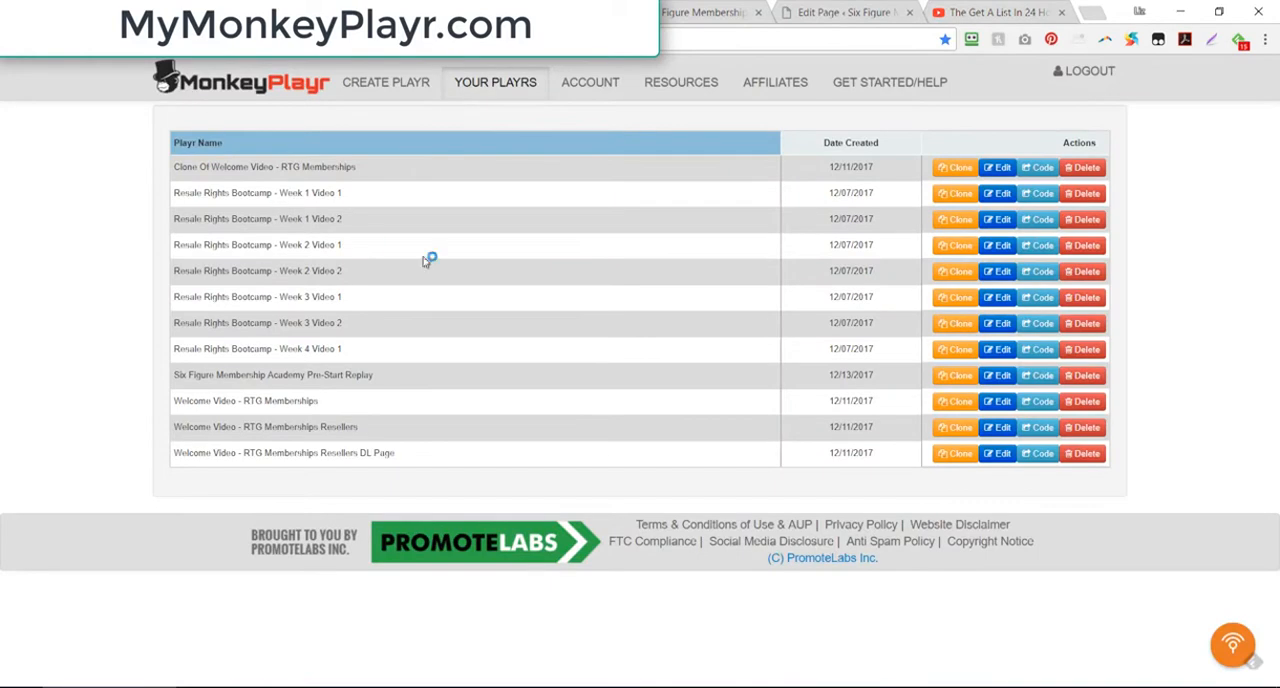
{"action": "left_click", "coordinate": [394, 88]}
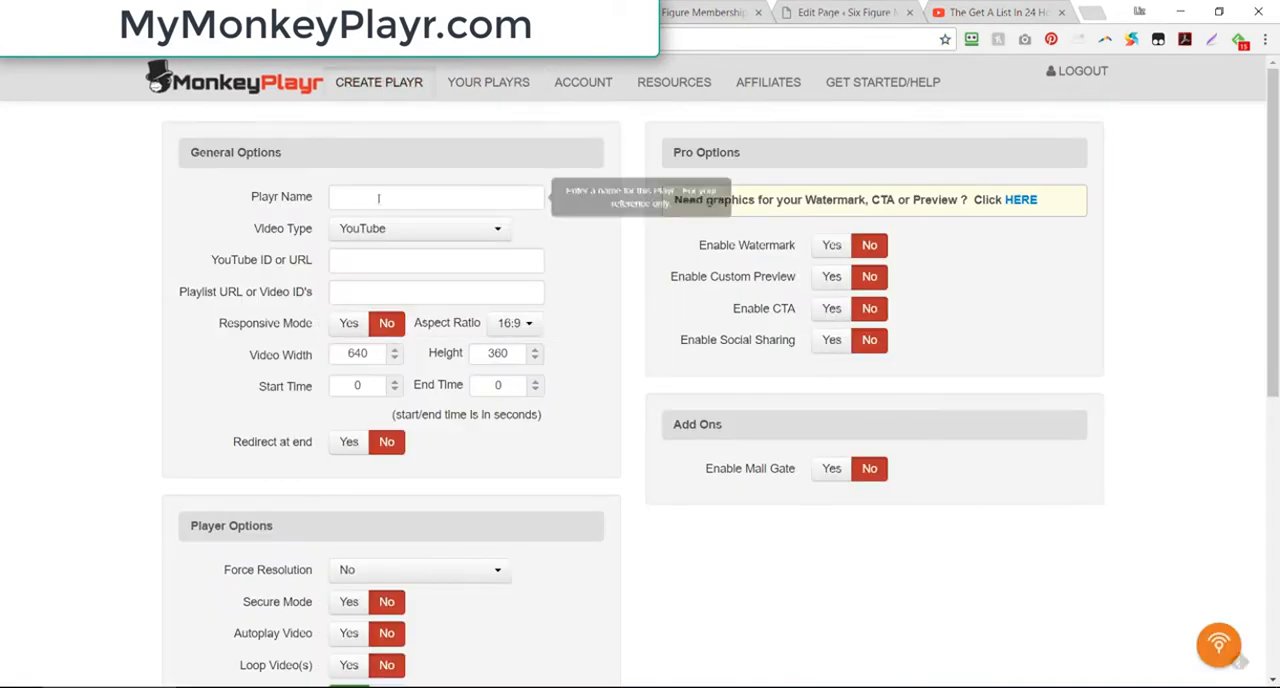
{"action": "left_click", "coordinate": [379, 197]}
{"action": "type", "text": "Emai"}
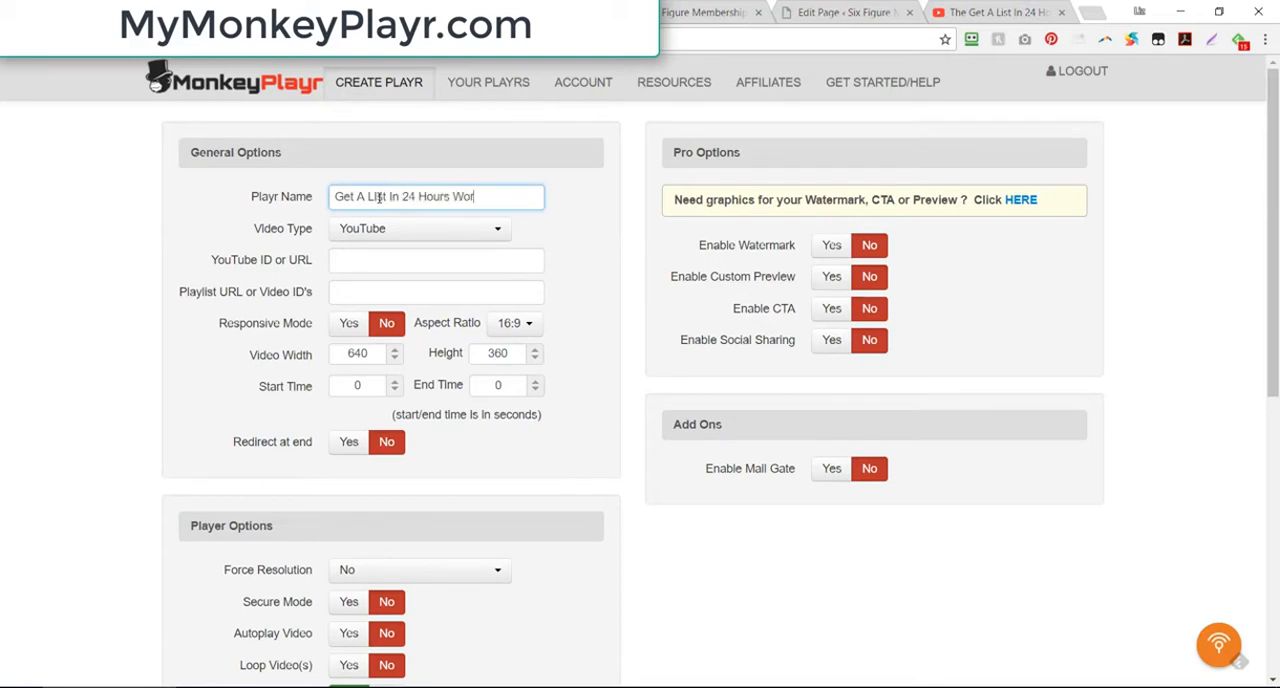
{"action": "type", "text": "kshop"}
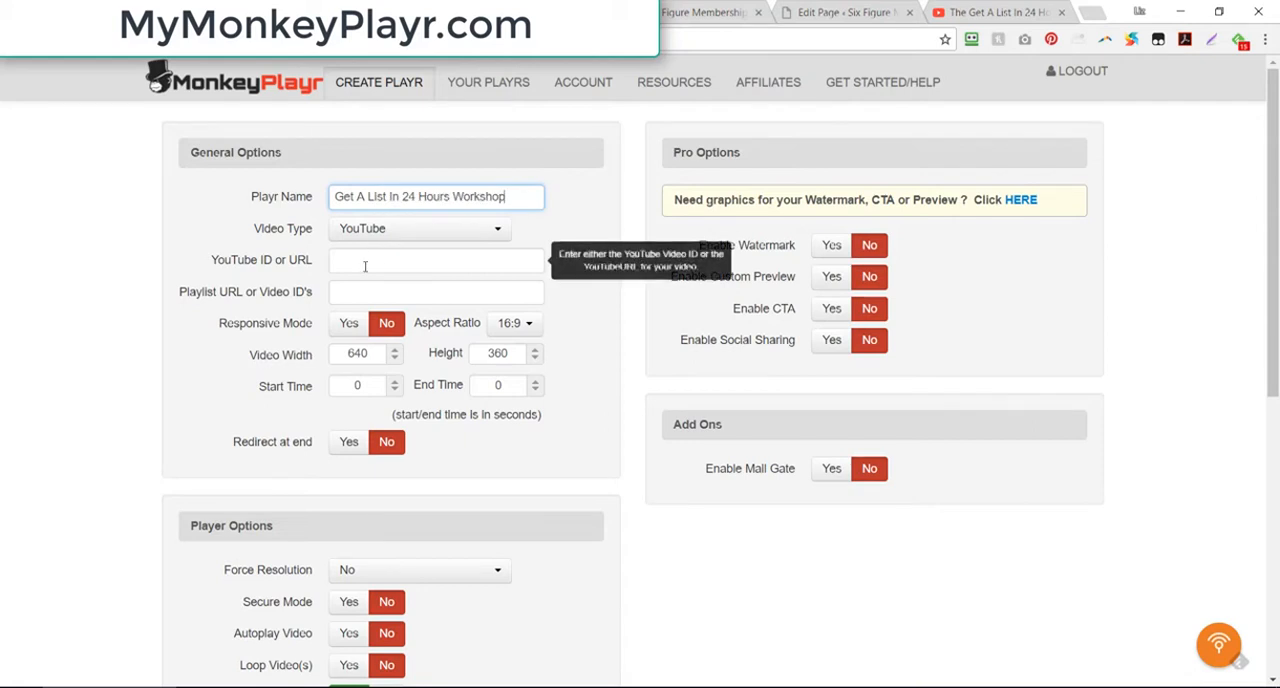
{"action": "right_click", "coordinate": [369, 262]}
{"action": "left_click", "coordinate": [435, 362]}
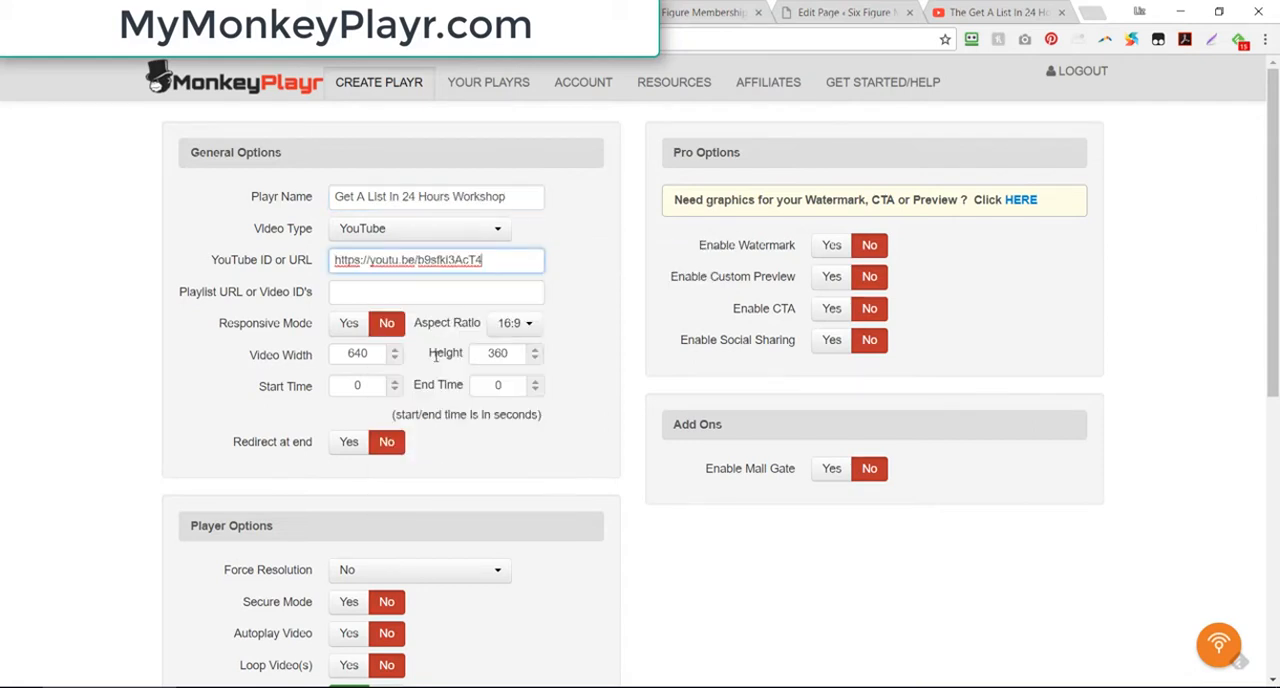
{"action": "left_click", "coordinate": [434, 295]}
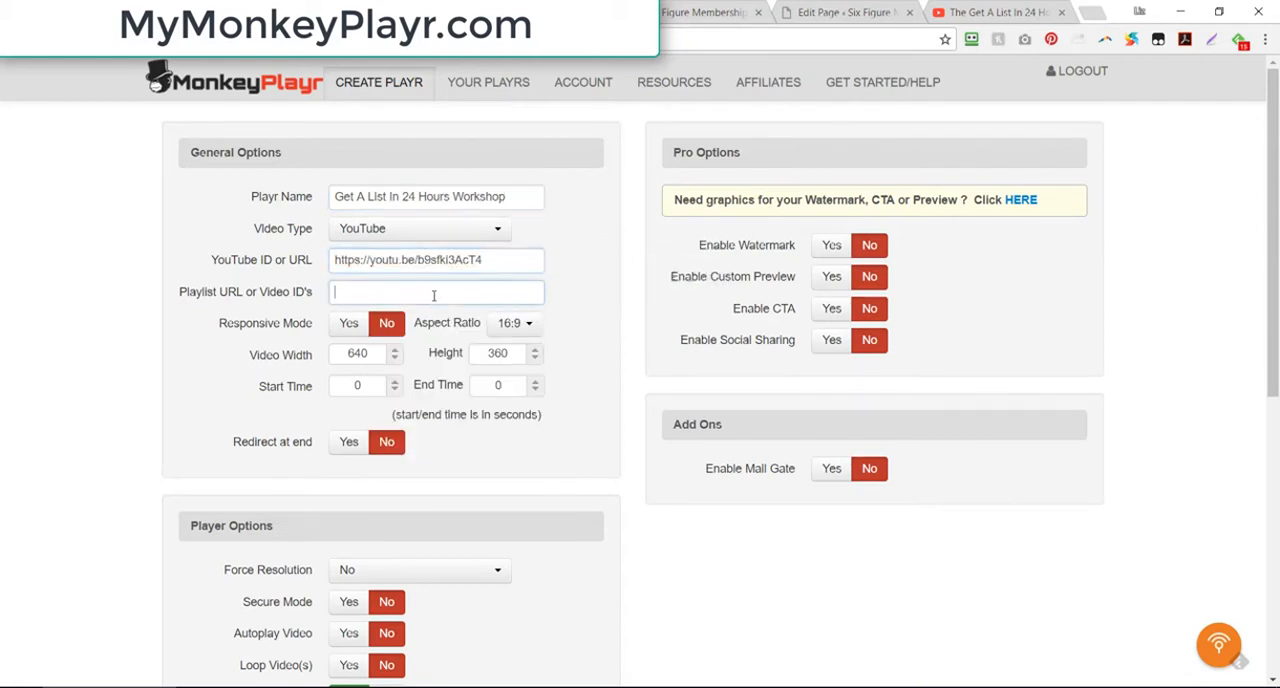
{"action": "left_click", "coordinate": [348, 323]}
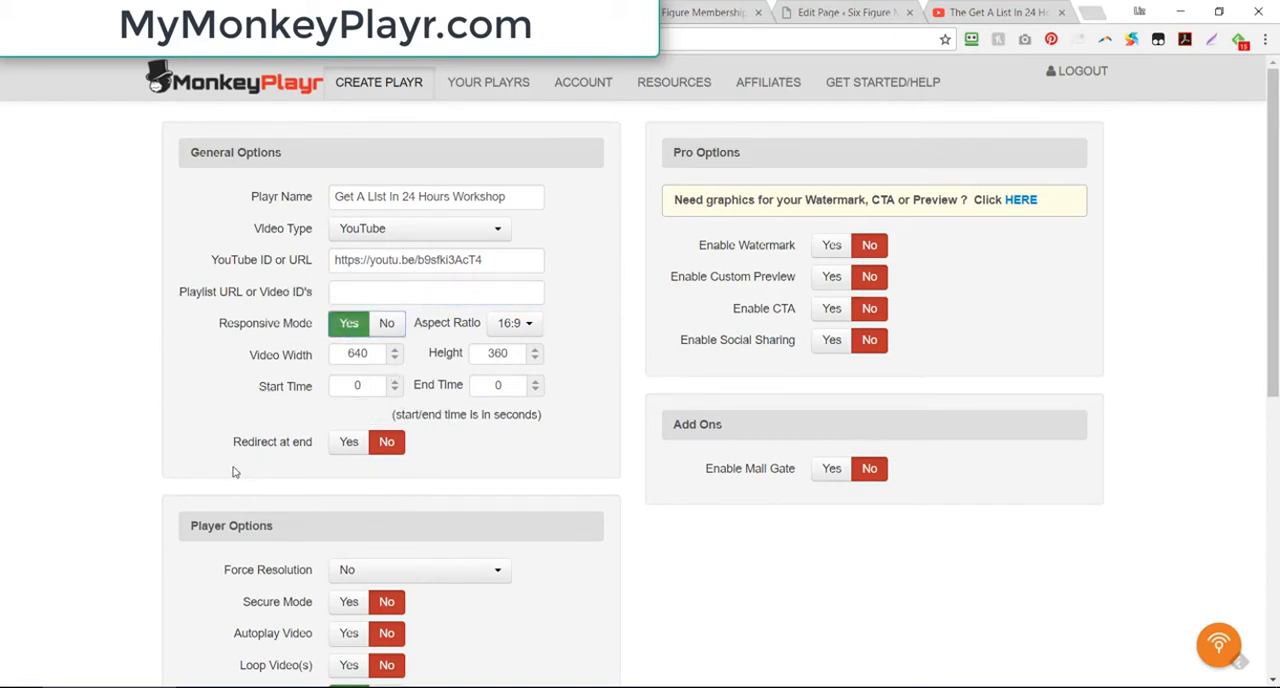
{"action": "left_click", "coordinate": [350, 443]}
{"action": "left_click", "coordinate": [361, 476]}
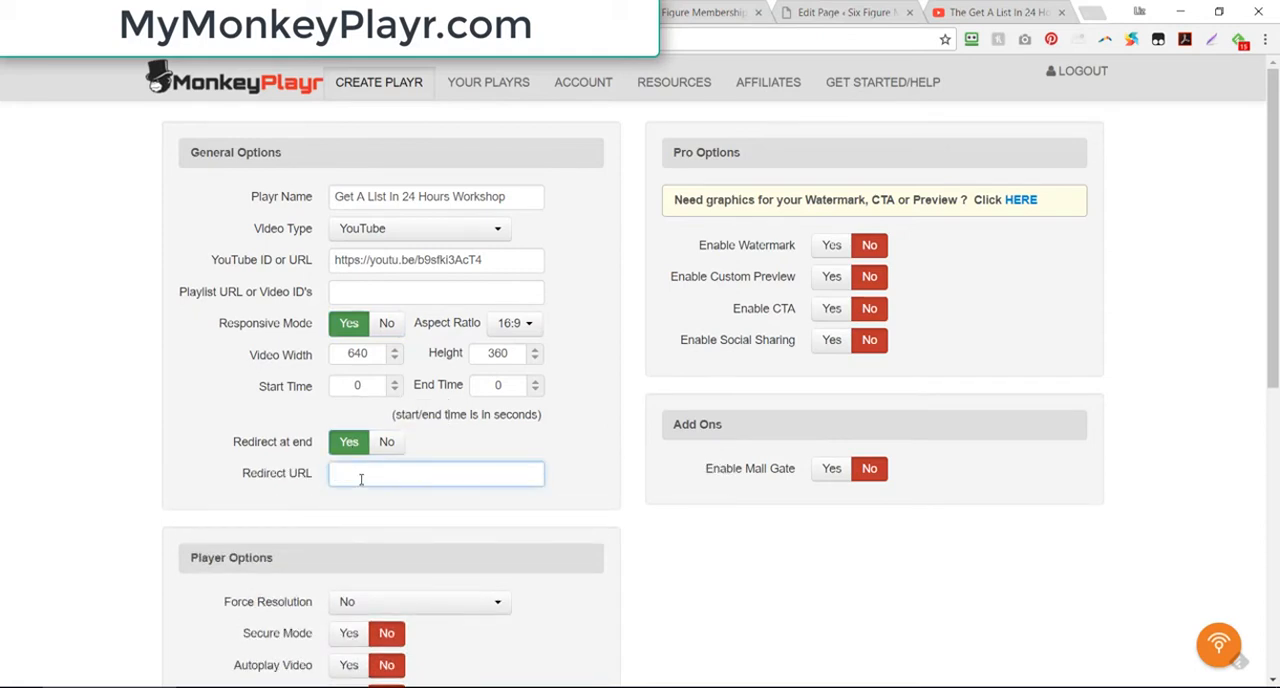
{"action": "type", "text": "http://www.liztomey.com"}
Step: Review the remaining player, pro and add-on options, keep their defaults, and save the player
{"action": "scroll", "coordinate": [686, 577], "scroll_direction": "down", "scroll_amount": 3}
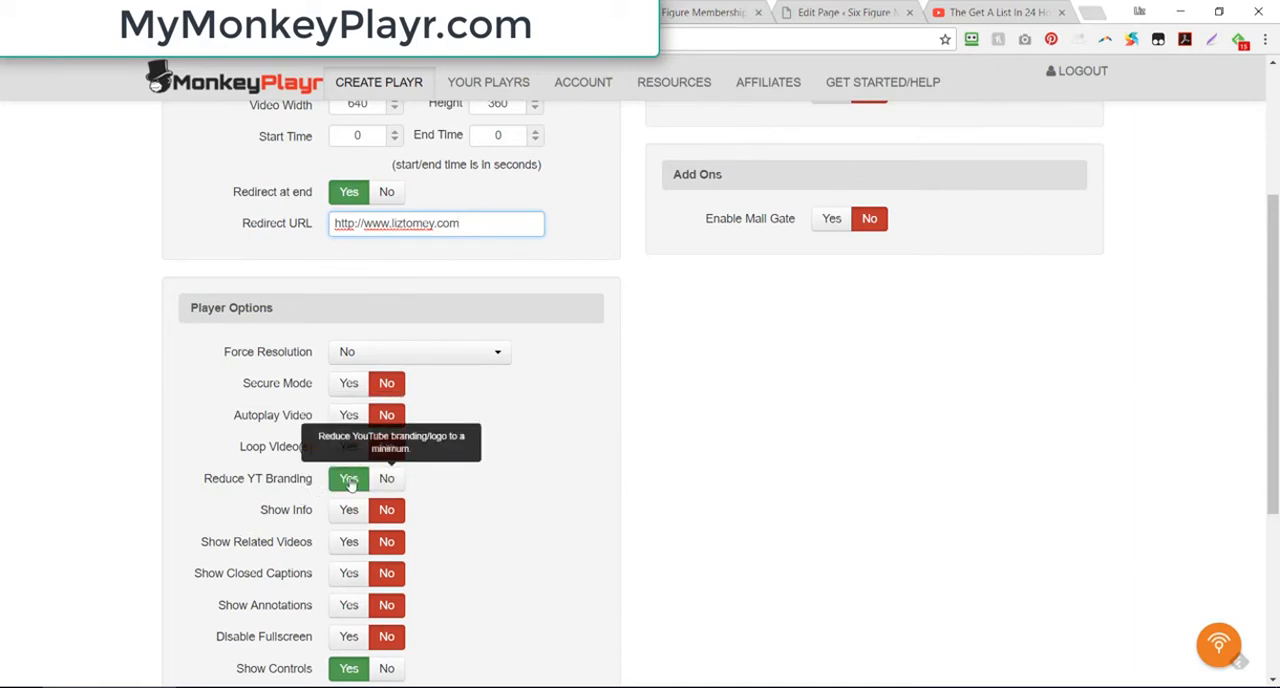
{"action": "scroll", "coordinate": [329, 514], "scroll_direction": "down", "scroll_amount": 3}
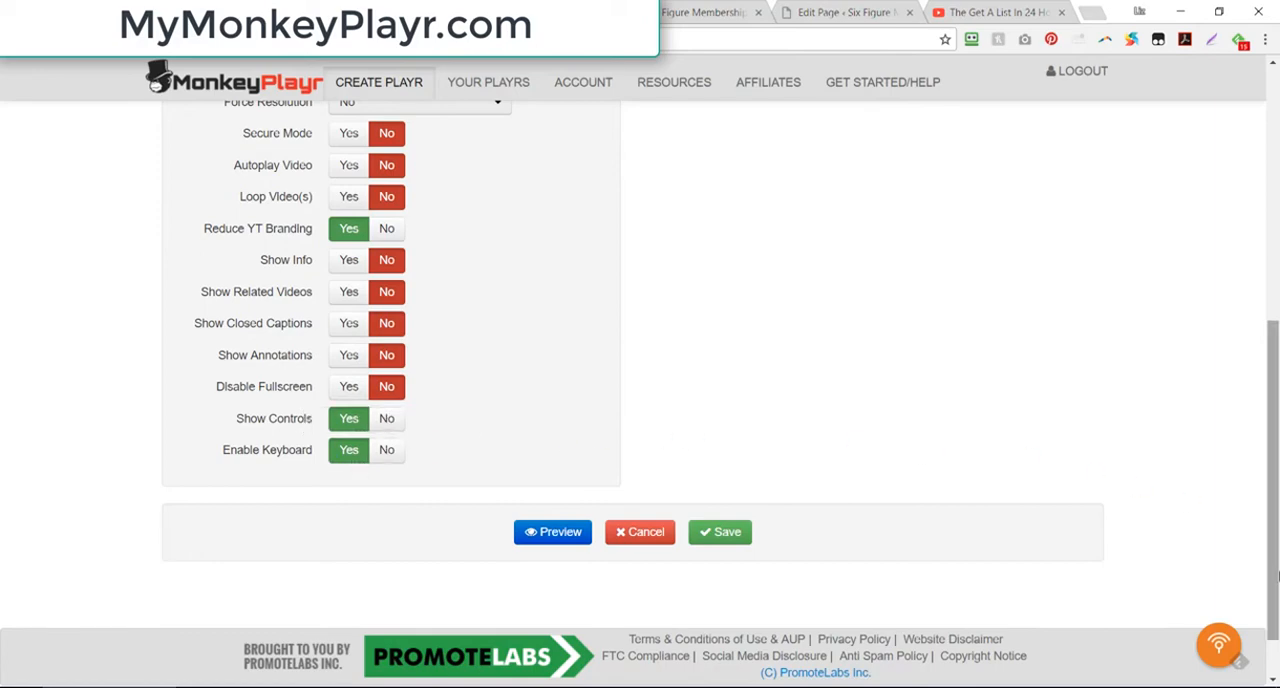
{"action": "left_click_drag", "start_coordinate": [1275, 560], "coordinate": [1276, 308]}
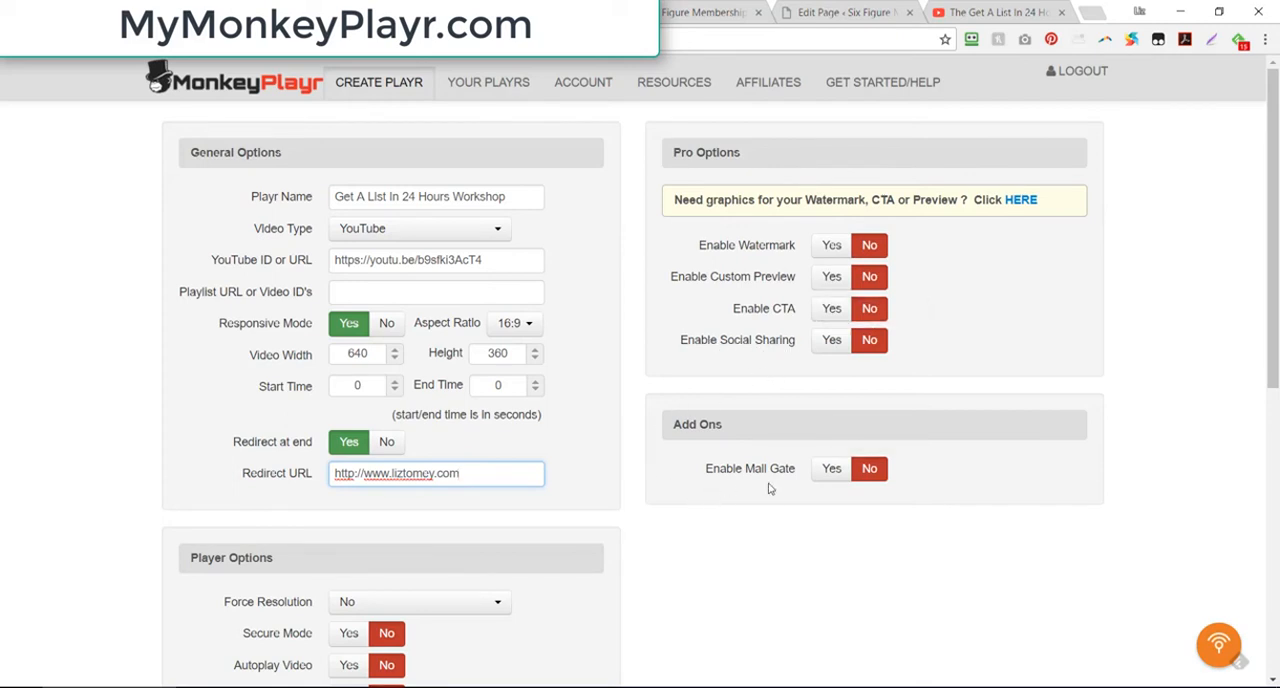
{"action": "scroll", "coordinate": [769, 487], "scroll_direction": "down", "scroll_amount": 6}
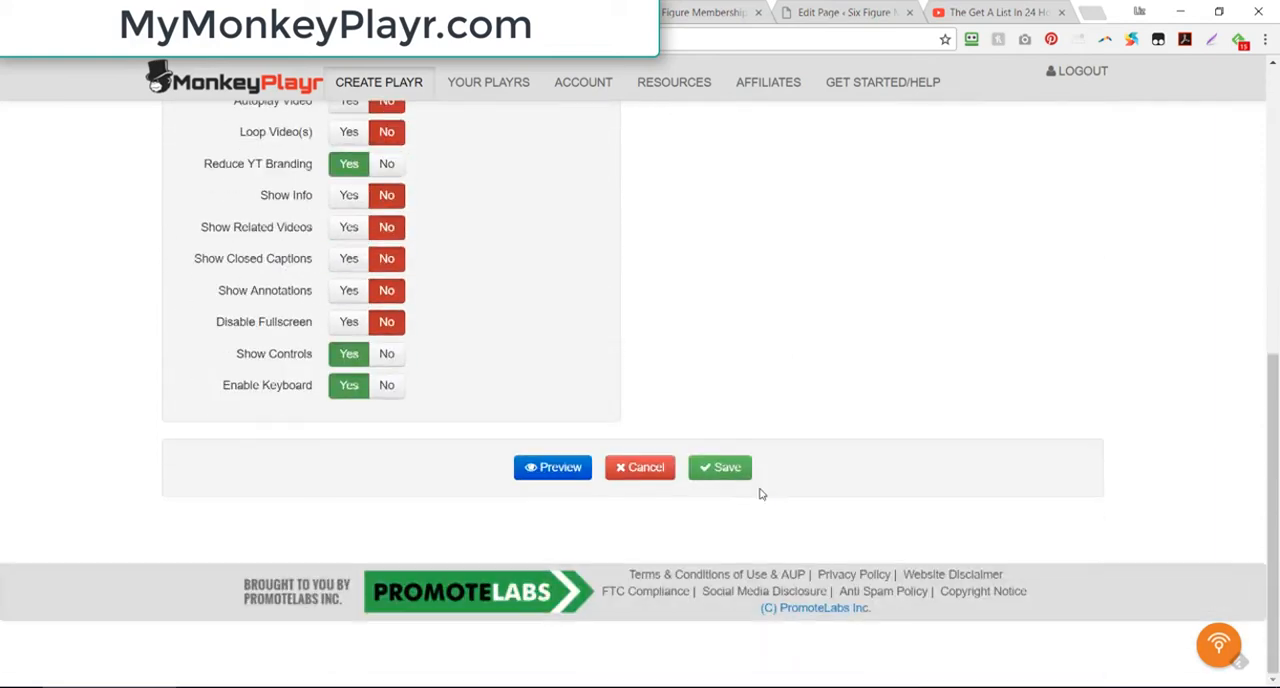
{"action": "left_click", "coordinate": [722, 478]}
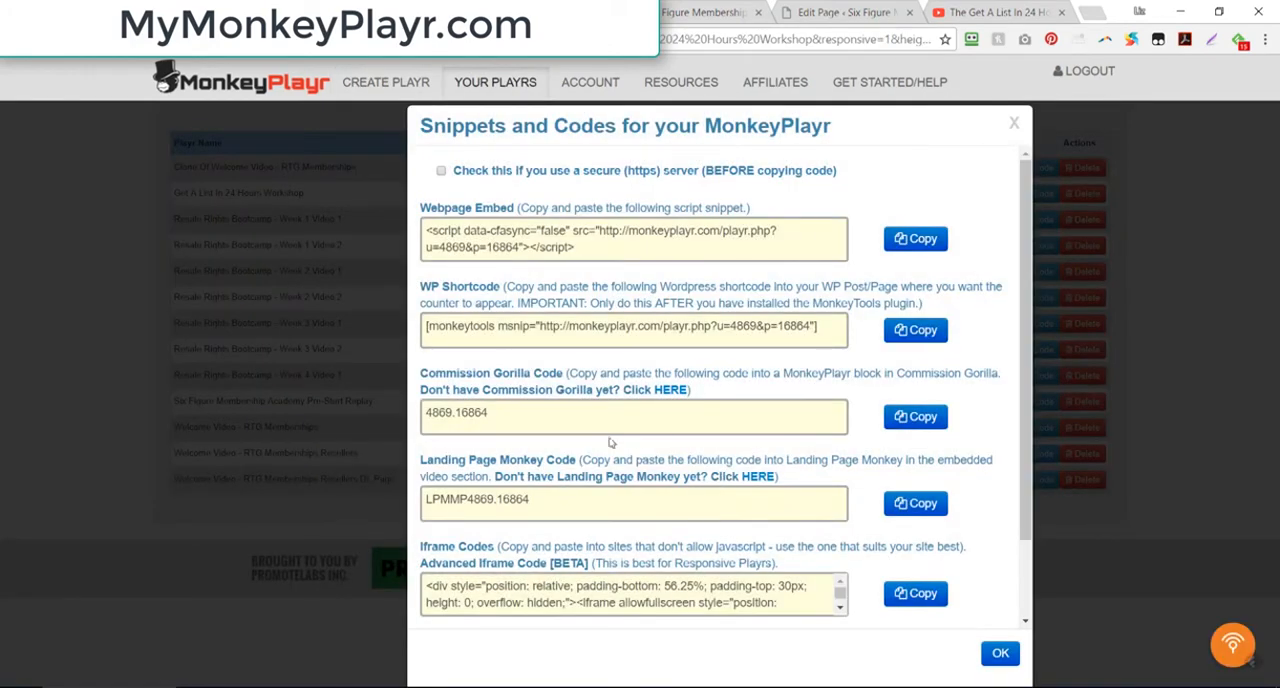
Step: Generate the secure (https) codes for the Get A List In 24 Hours Workshop player and copy its webpage embed snippet
{"action": "left_click", "coordinate": [441, 171]}
{"action": "left_click", "coordinate": [533, 240]}
{"action": "right_click", "coordinate": [533, 240]}
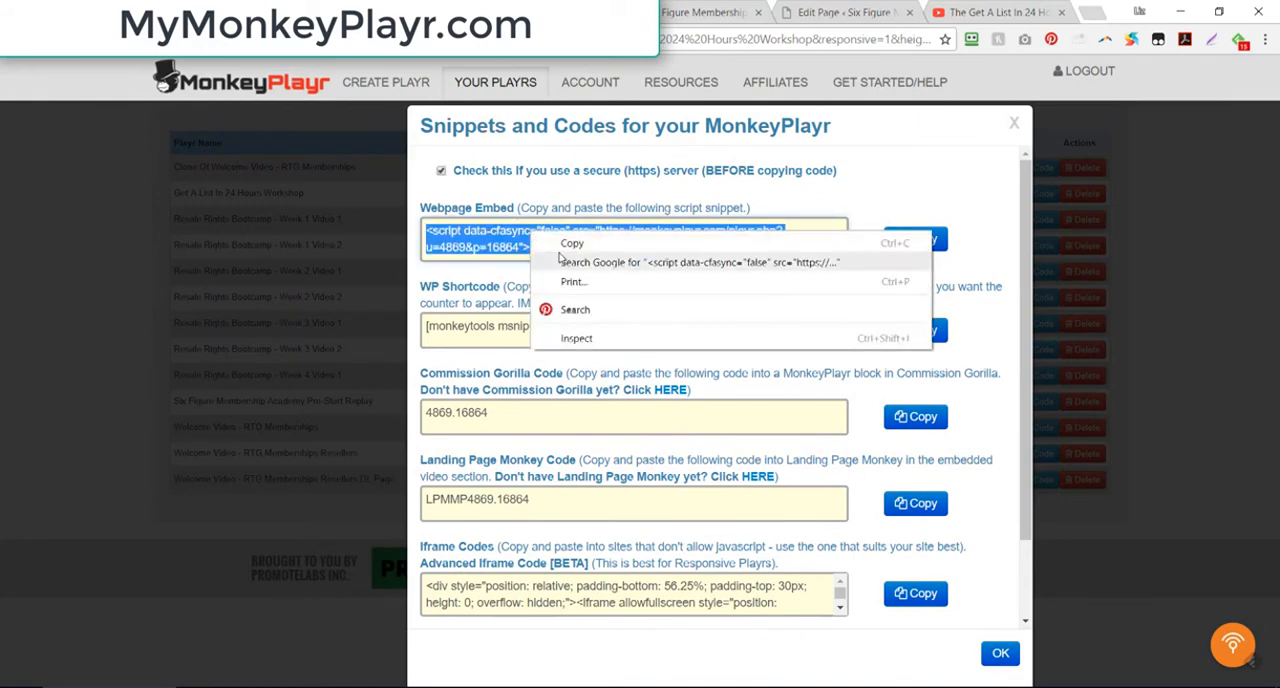
{"action": "left_click", "coordinate": [568, 243]}
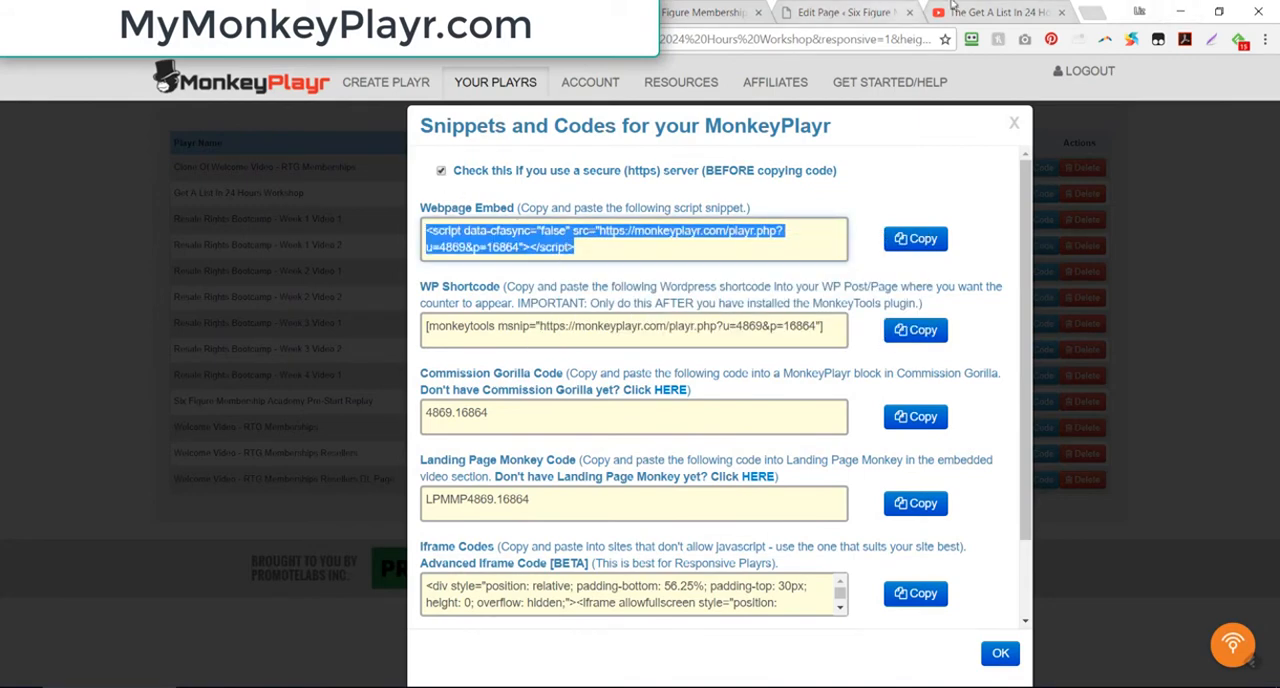
Step: Open the WordPress admin of the liztomey.com blog in a new browser tab and log in with the prefilled credentials
{"action": "left_click", "coordinate": [1092, 12]}
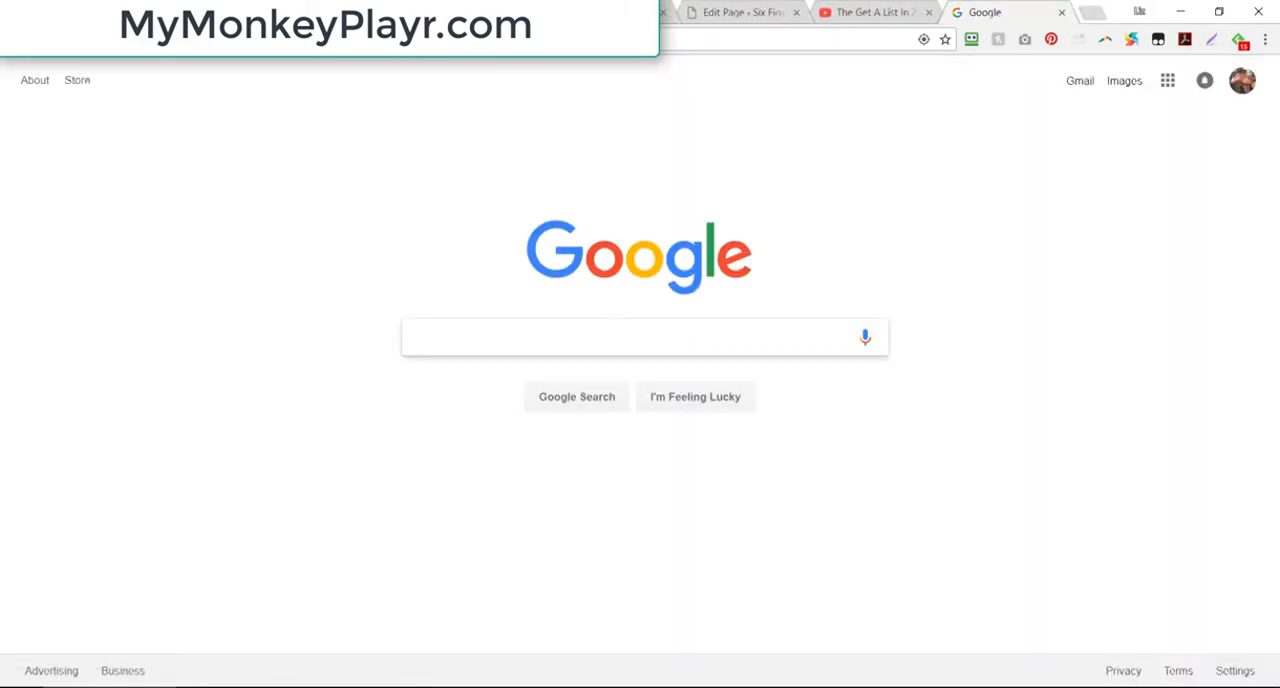
{"action": "type", "text": "liztomey.com/"}
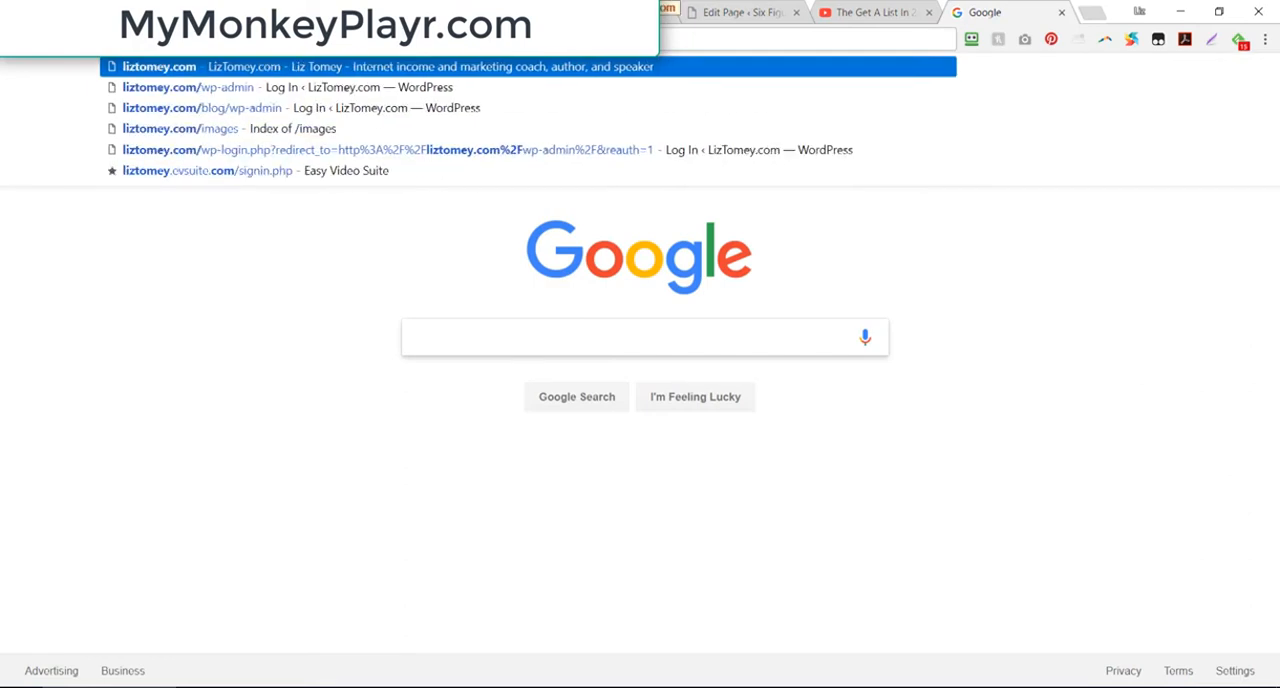
{"action": "type", "text": "blog"}
{"action": "key", "text": "Return"}
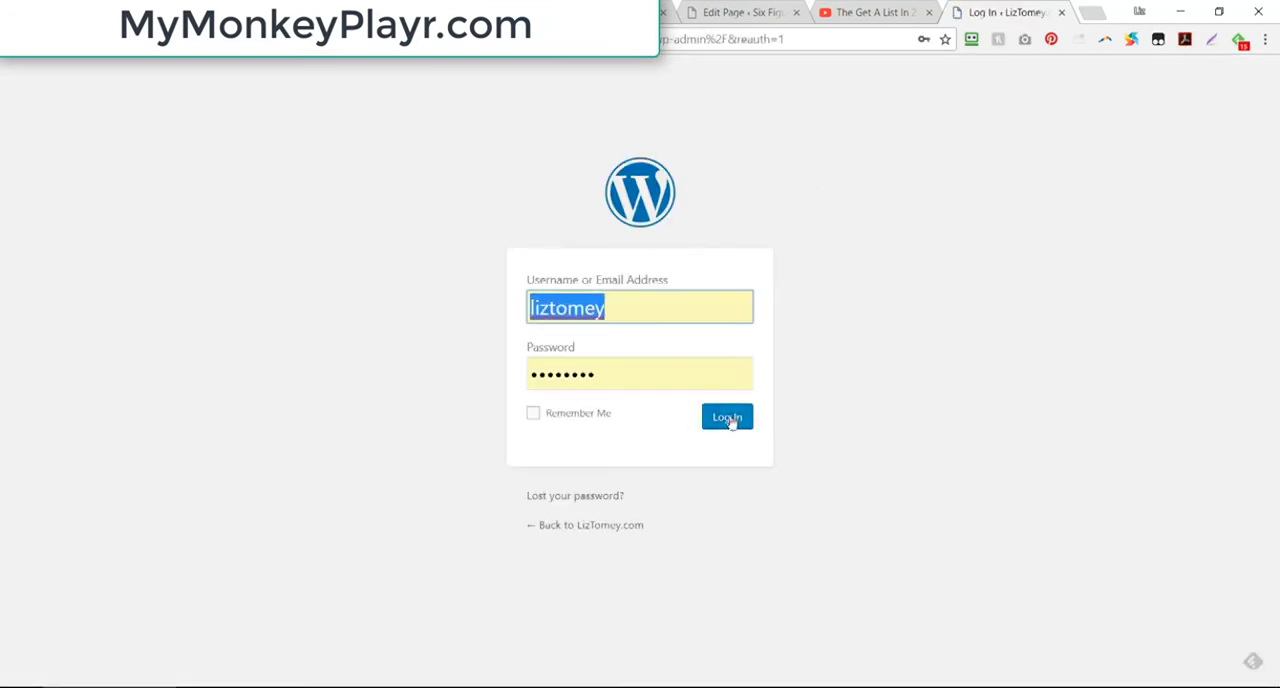
{"action": "left_click", "coordinate": [729, 420]}
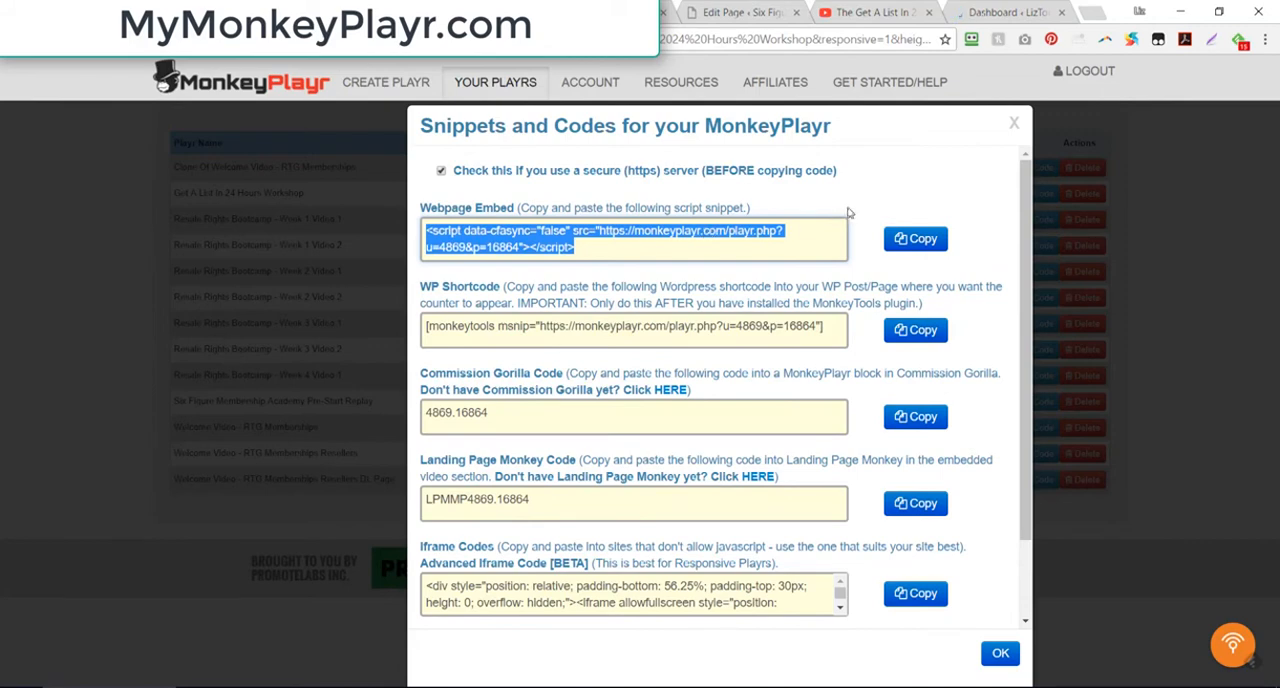
{"action": "left_click", "coordinate": [997, 10]}
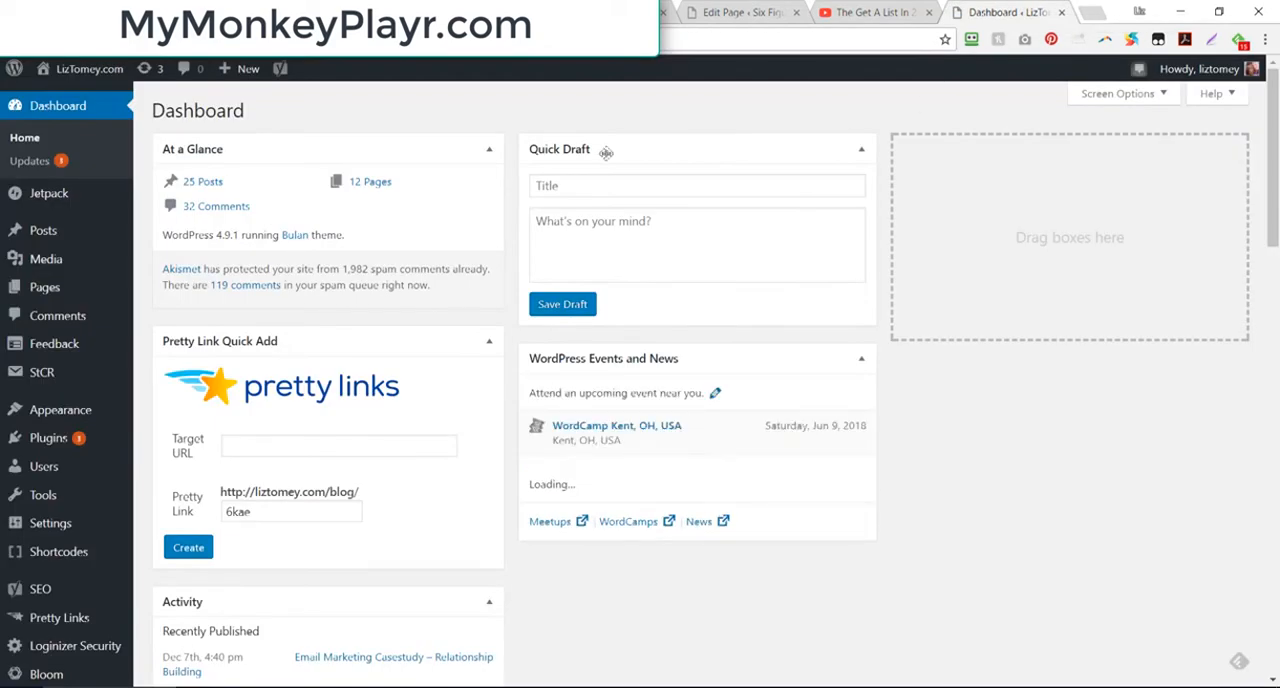
Step: Add a new blog post titled "Get A List In 24 Hours Workshop"
{"action": "mouse_move", "coordinate": [40, 232]}
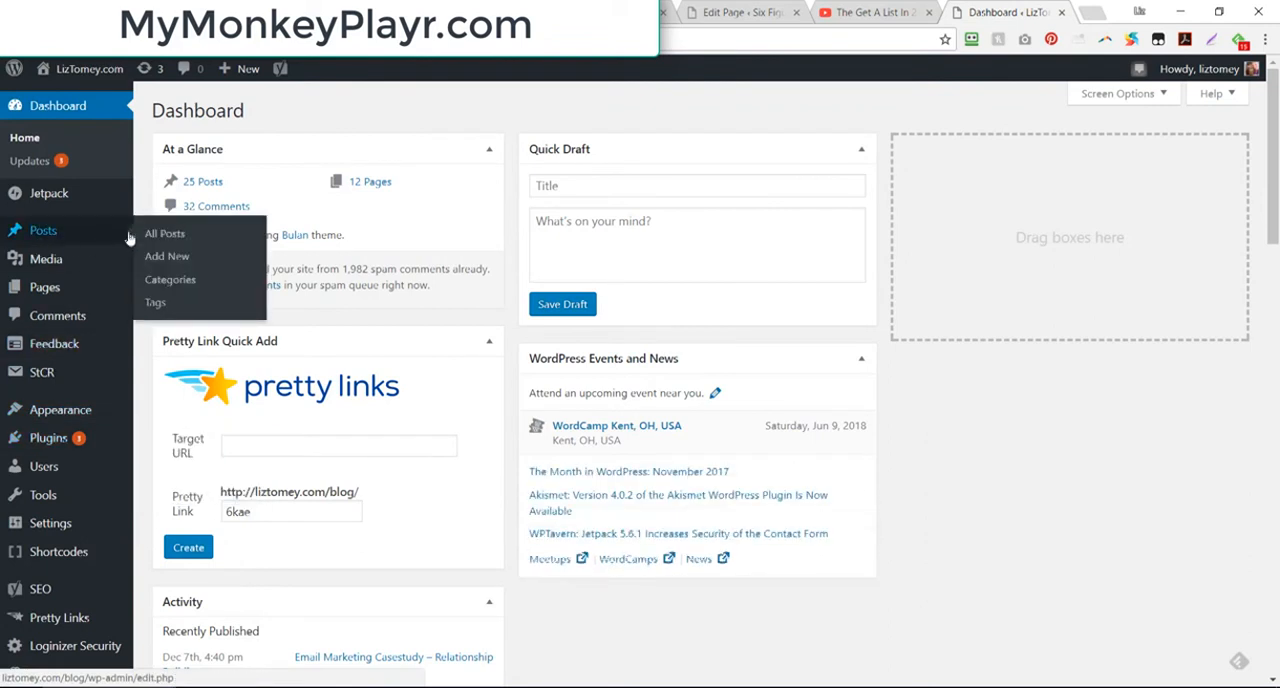
{"action": "left_click", "coordinate": [170, 258]}
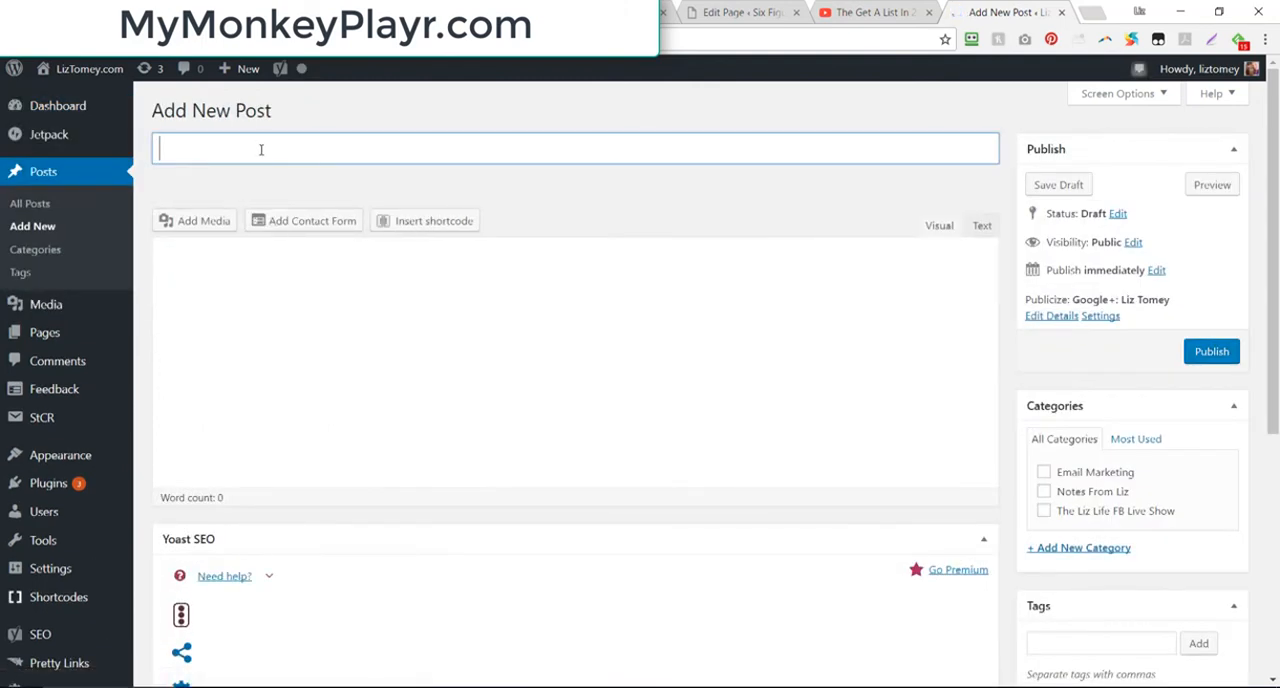
{"action": "type", "text": "Get A L"}
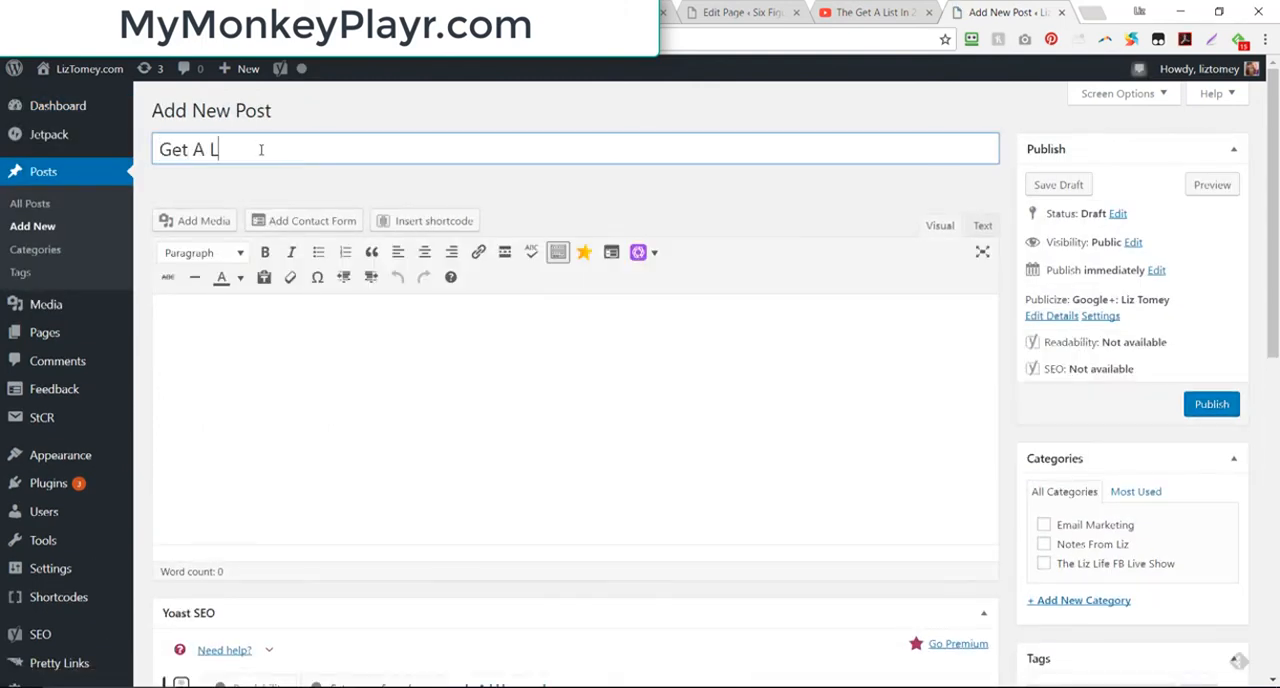
{"action": "type", "text": "ist In 24 H"}
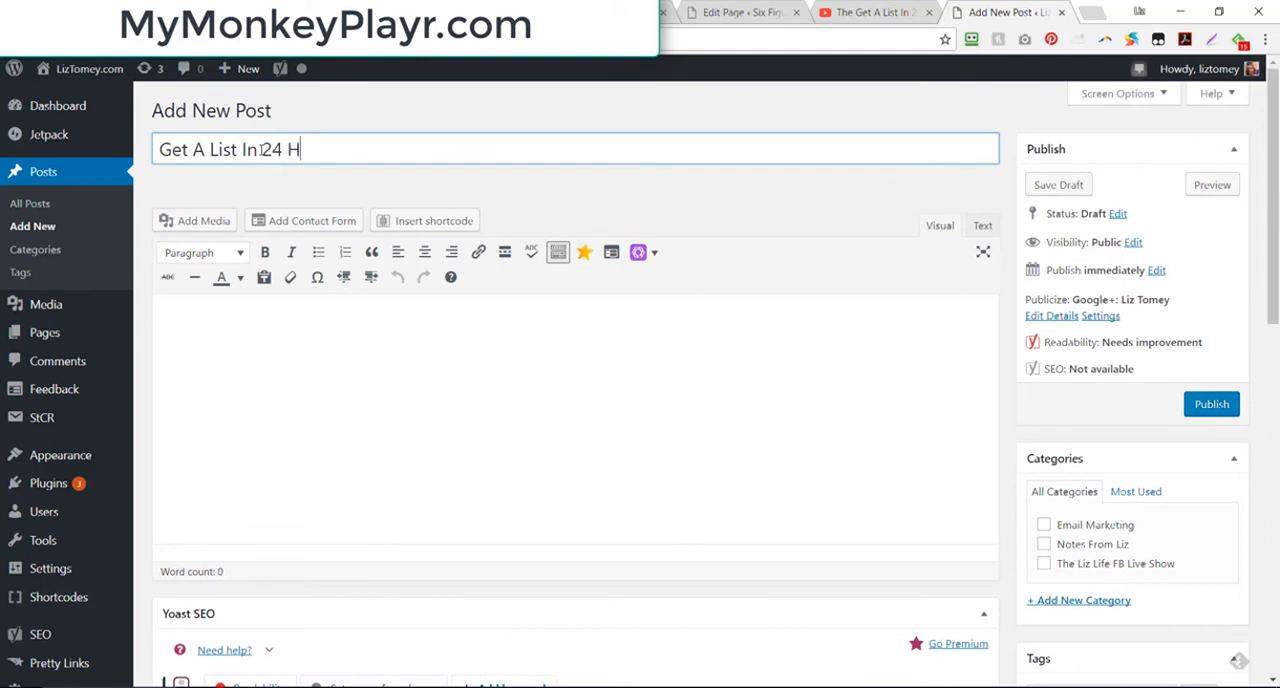
{"action": "type", "text": "ours Workshop"}
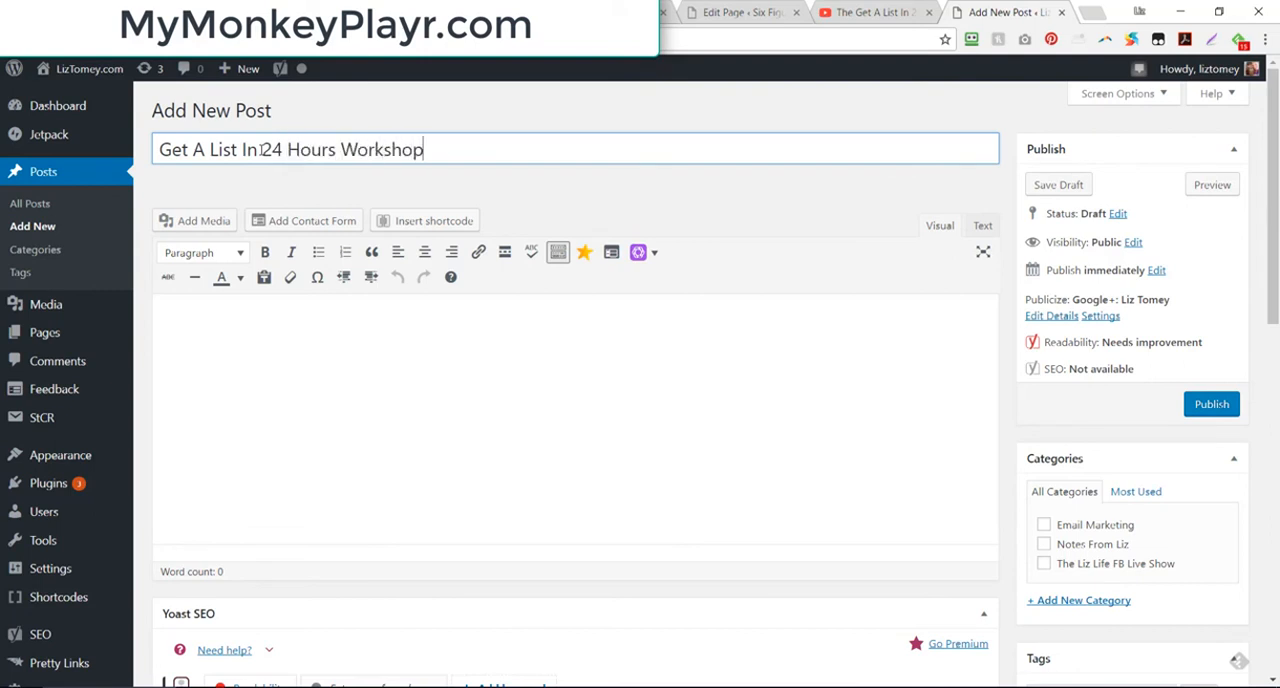
Step: Enter the filler text "skljsdflksdd" in the post body and switch the editor to the text (HTML) view
{"action": "left_click", "coordinate": [389, 342]}
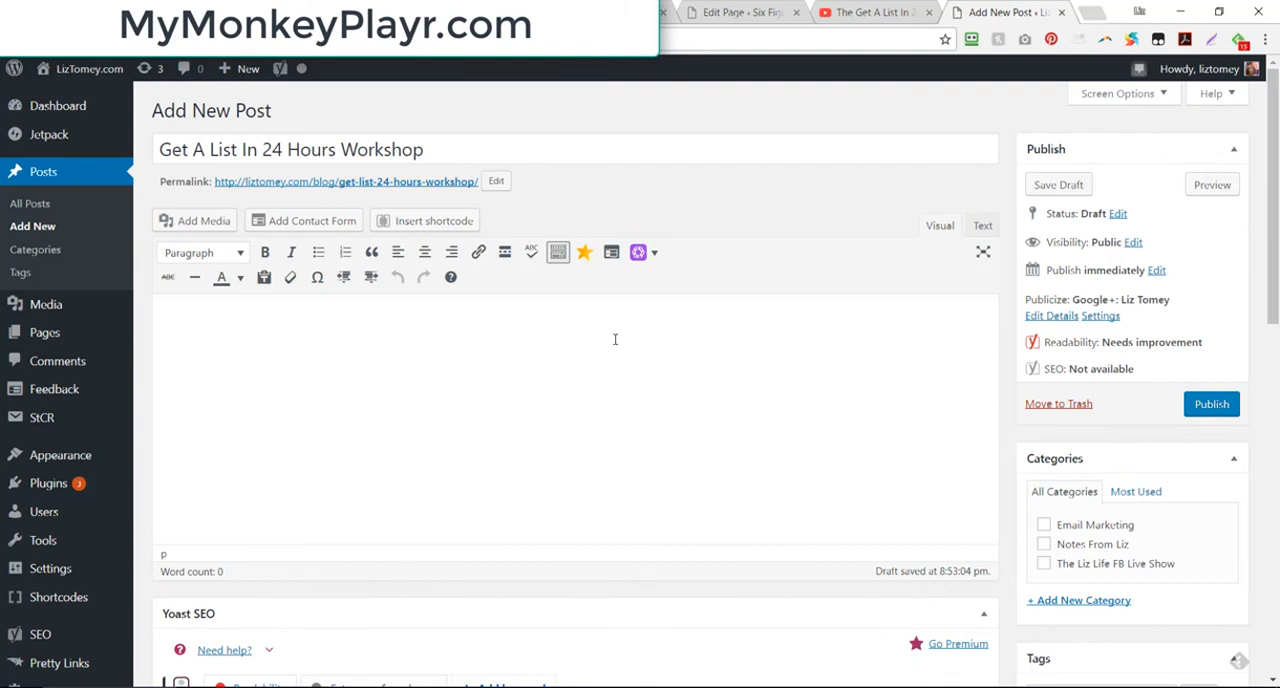
{"action": "type", "text": "skljsdflksdd"}
{"action": "left_click", "coordinate": [982, 225]}
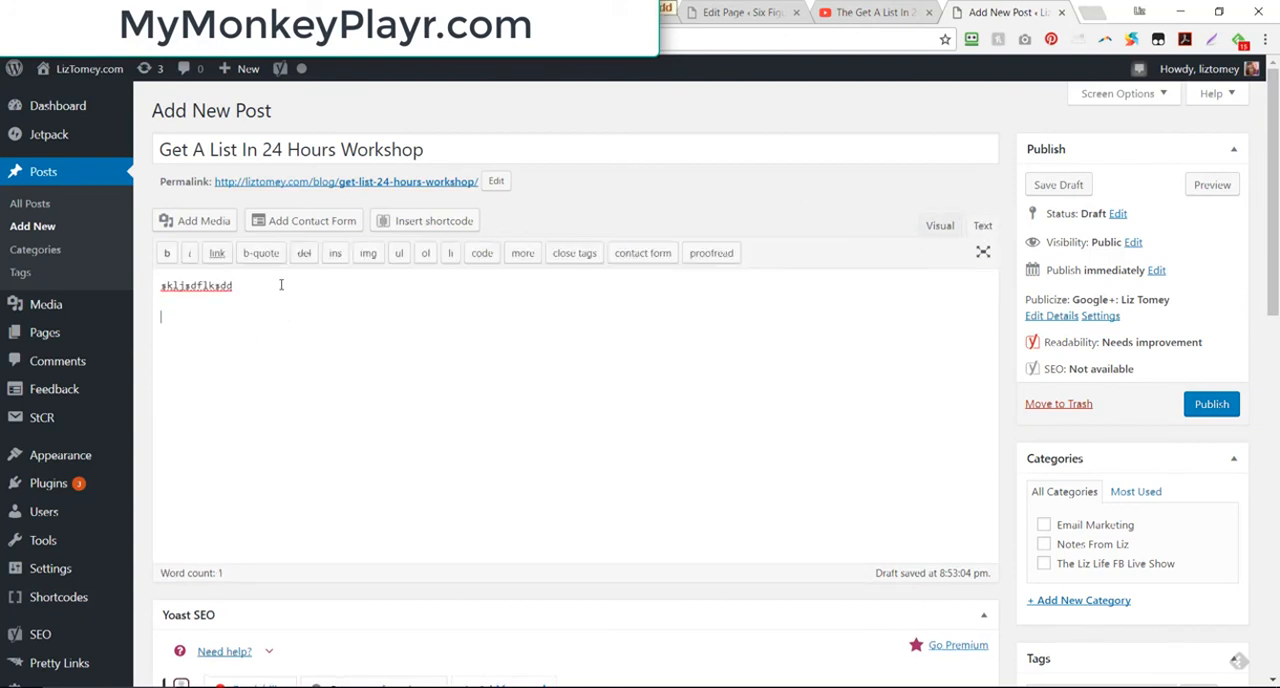
Step: Paste the copied MonkeyPlayr webpage embed script below the filler text and publish the post from the visual editor view
{"action": "key", "text": "ctrl+v"}
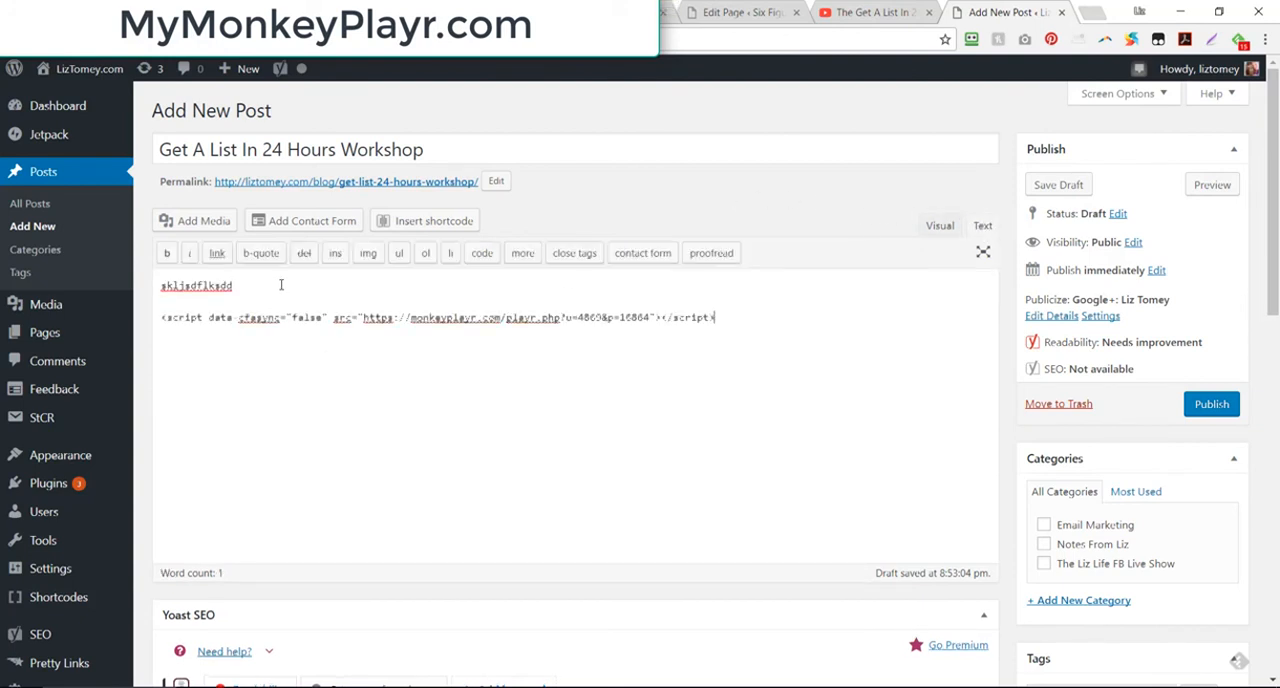
{"action": "left_click", "coordinate": [940, 227]}
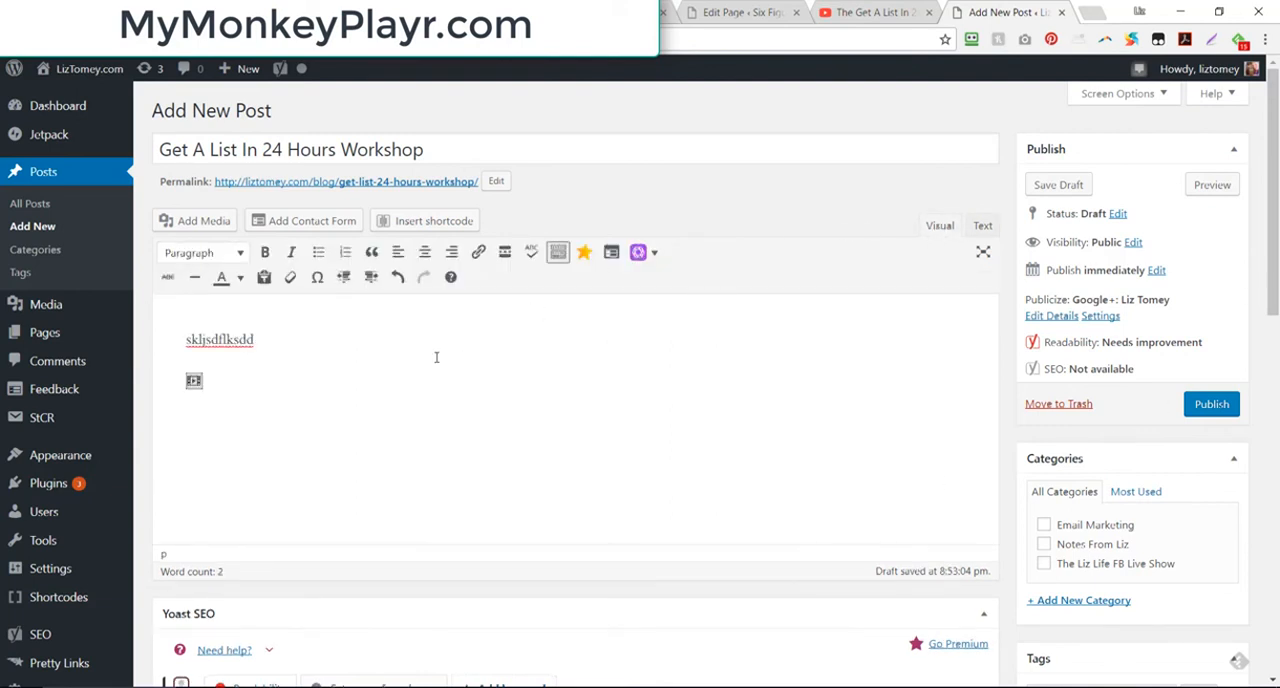
{"action": "left_click", "coordinate": [1205, 410]}
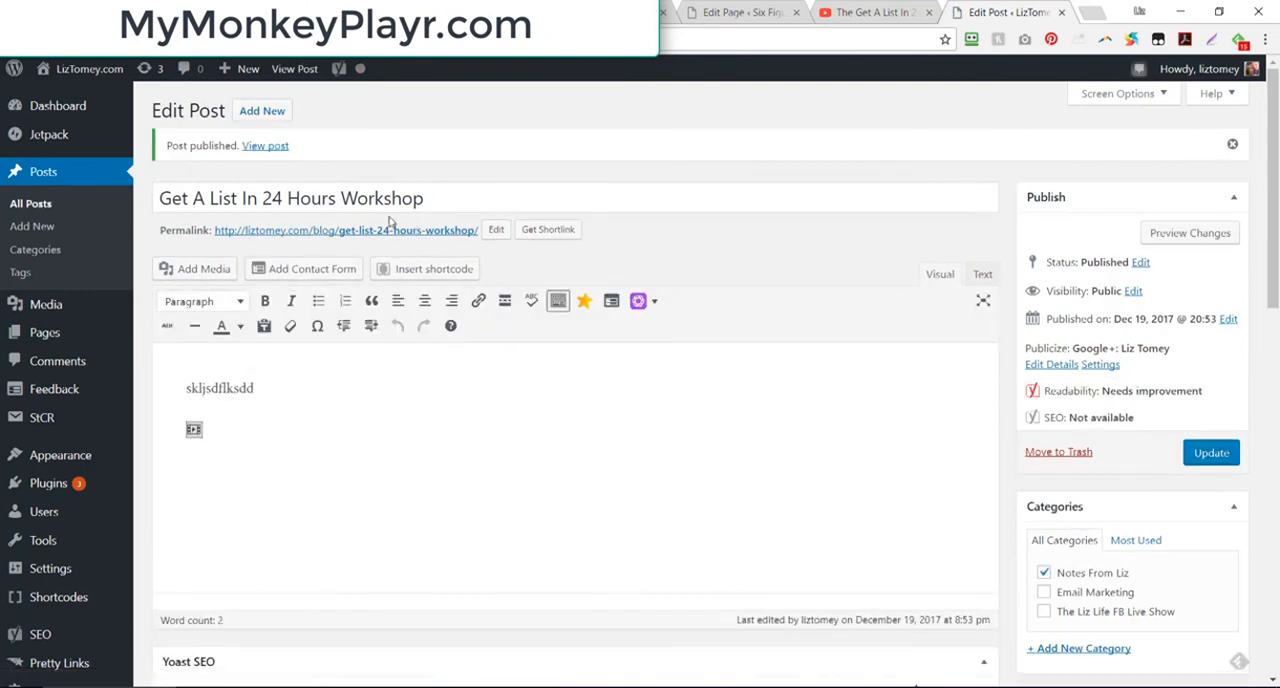
Step: View the published post in its own browser tab and play the embedded workshop video briefly, pausing it again
{"action": "left_click", "coordinate": [272, 146], "text": "ctrl"}
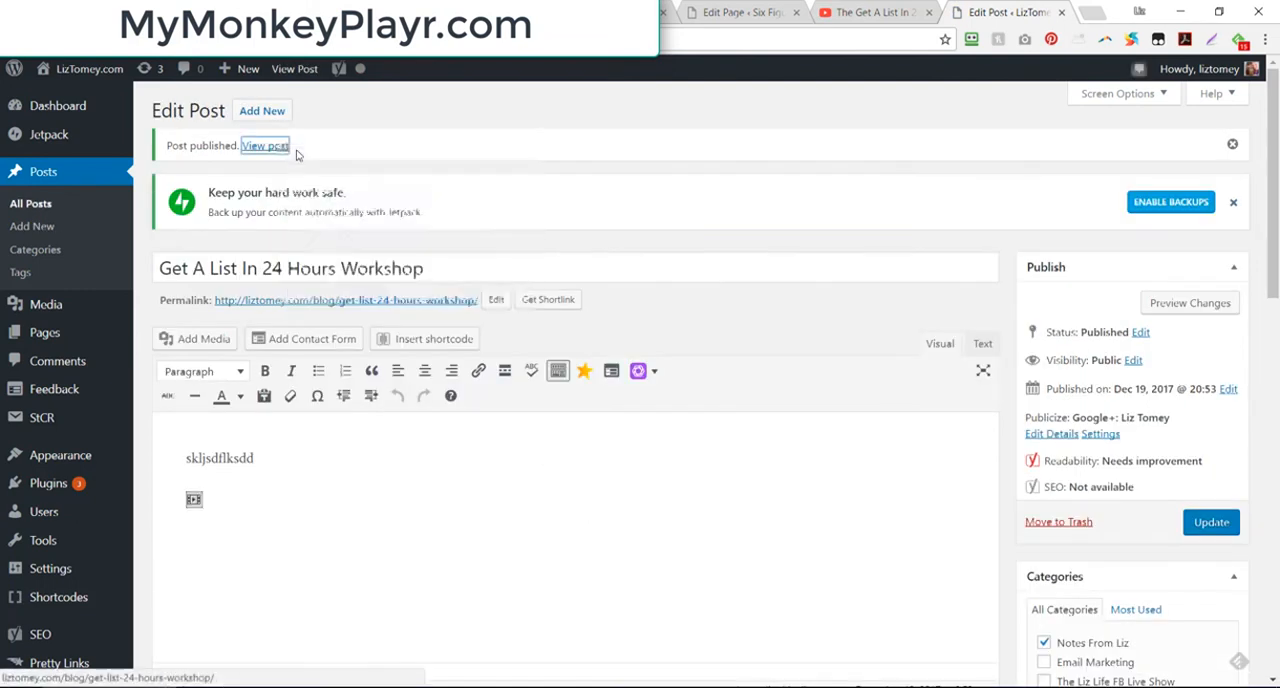
{"action": "left_click", "coordinate": [990, 12]}
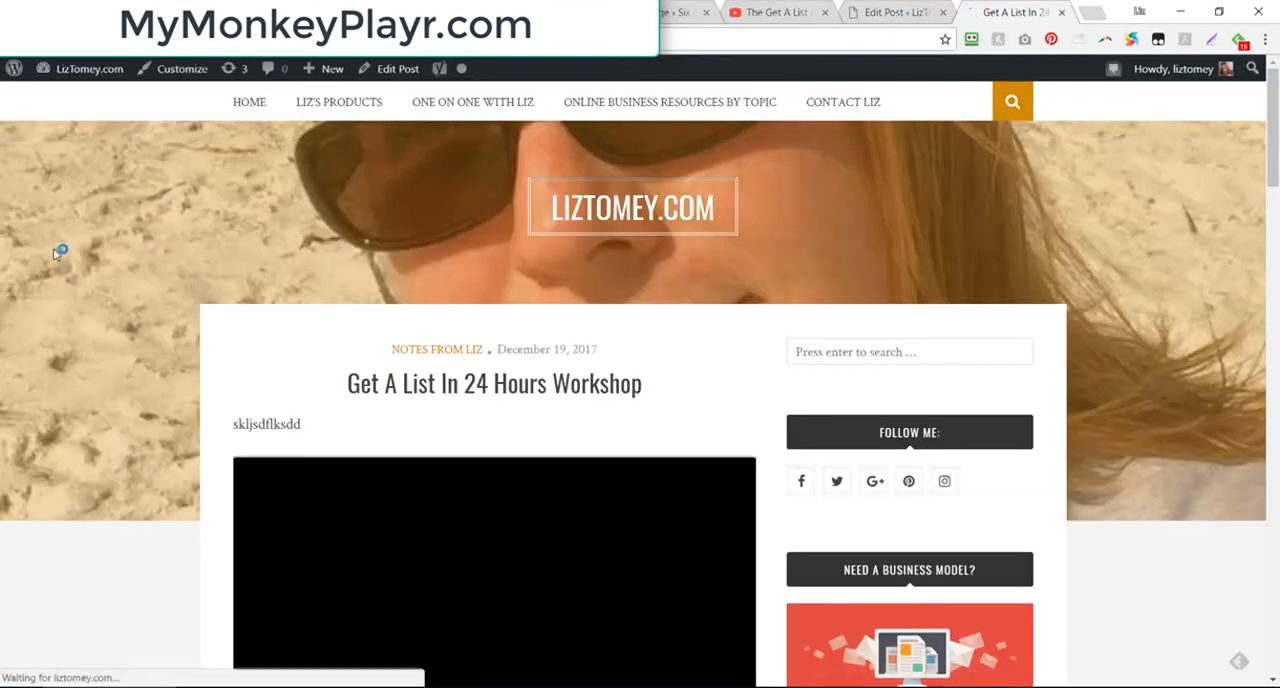
{"action": "scroll", "coordinate": [55, 252], "scroll_direction": "down", "scroll_amount": 3}
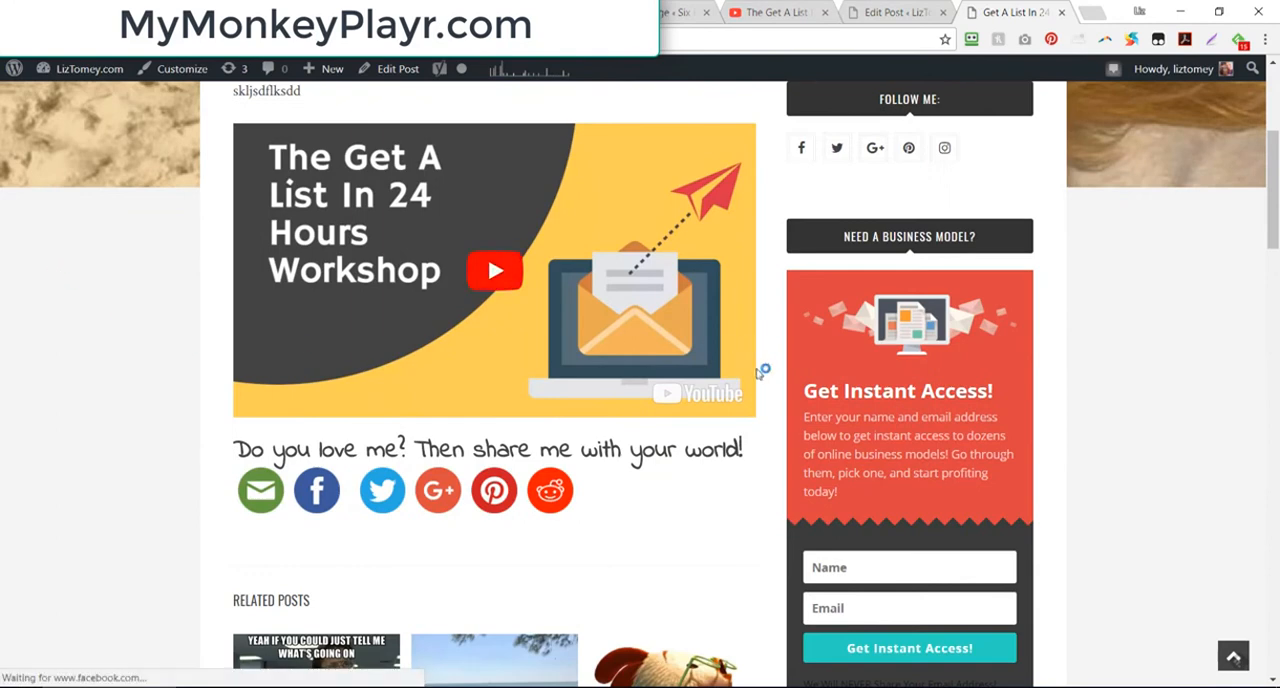
{"action": "left_click", "coordinate": [491, 273]}
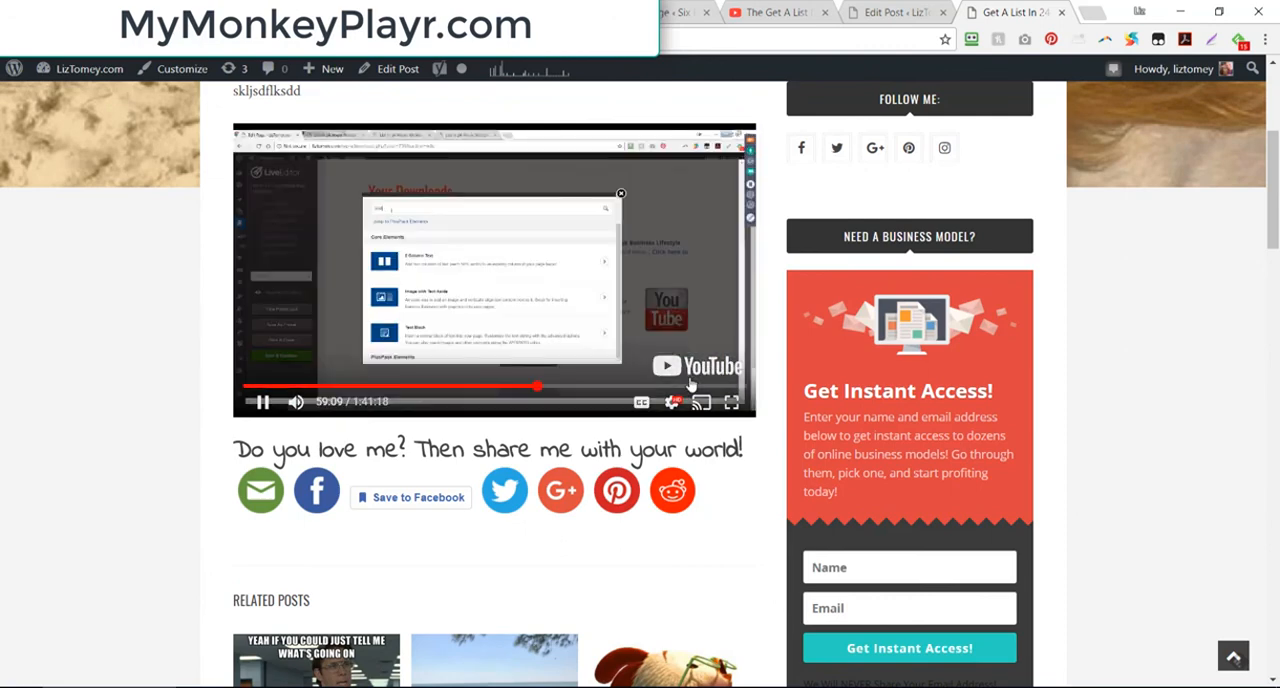
{"action": "left_click", "coordinate": [262, 401]}
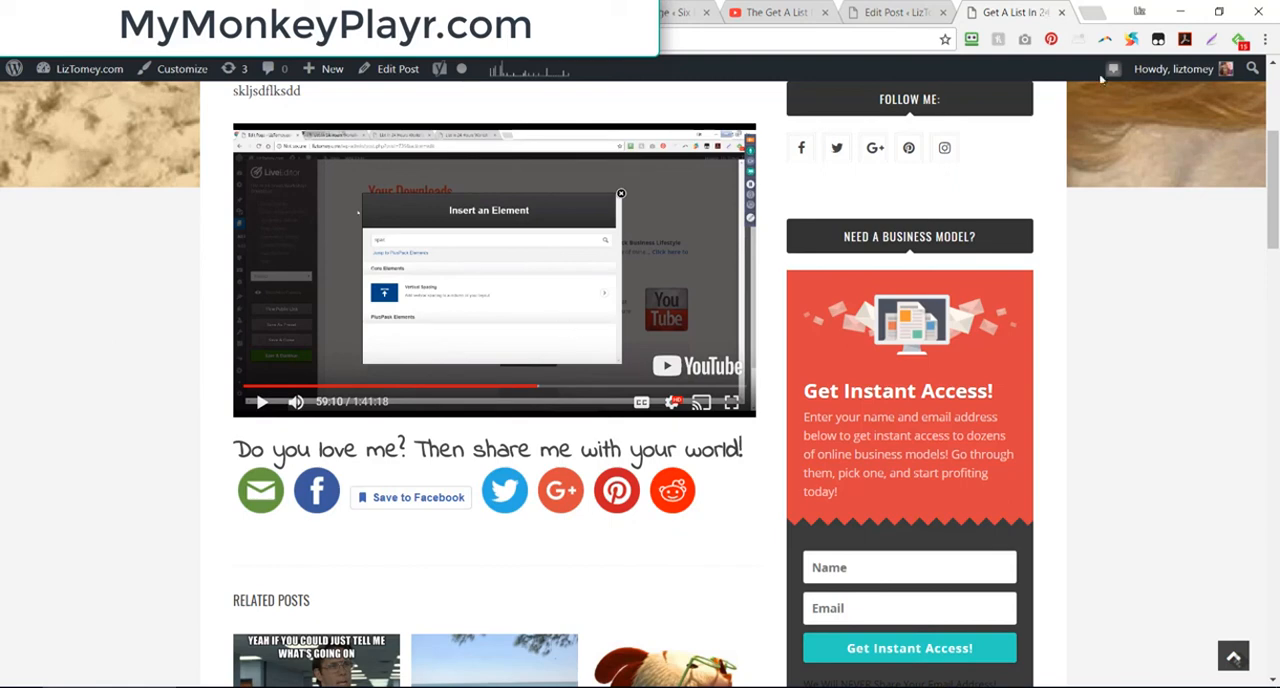
Step: Show the list of all blog posts in the WordPress admin and switch back to the MonkeyPlayr snippets and codes
{"action": "left_click", "coordinate": [880, 13]}
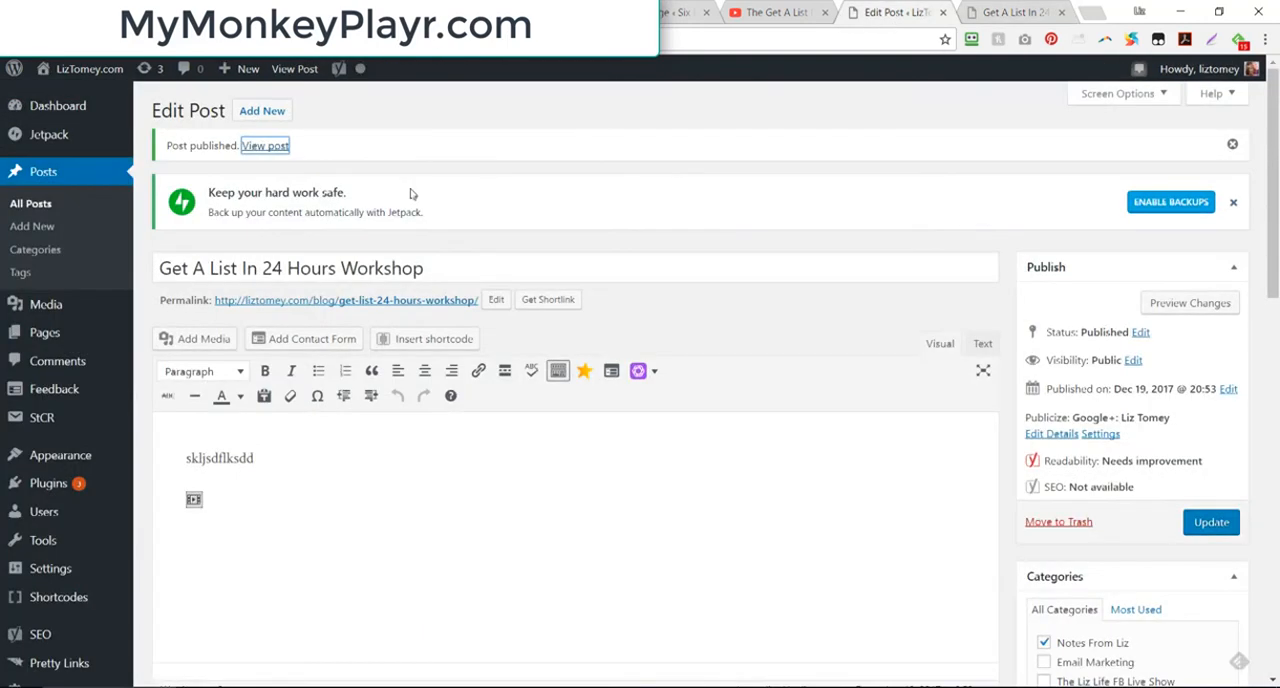
{"action": "left_click", "coordinate": [20, 205]}
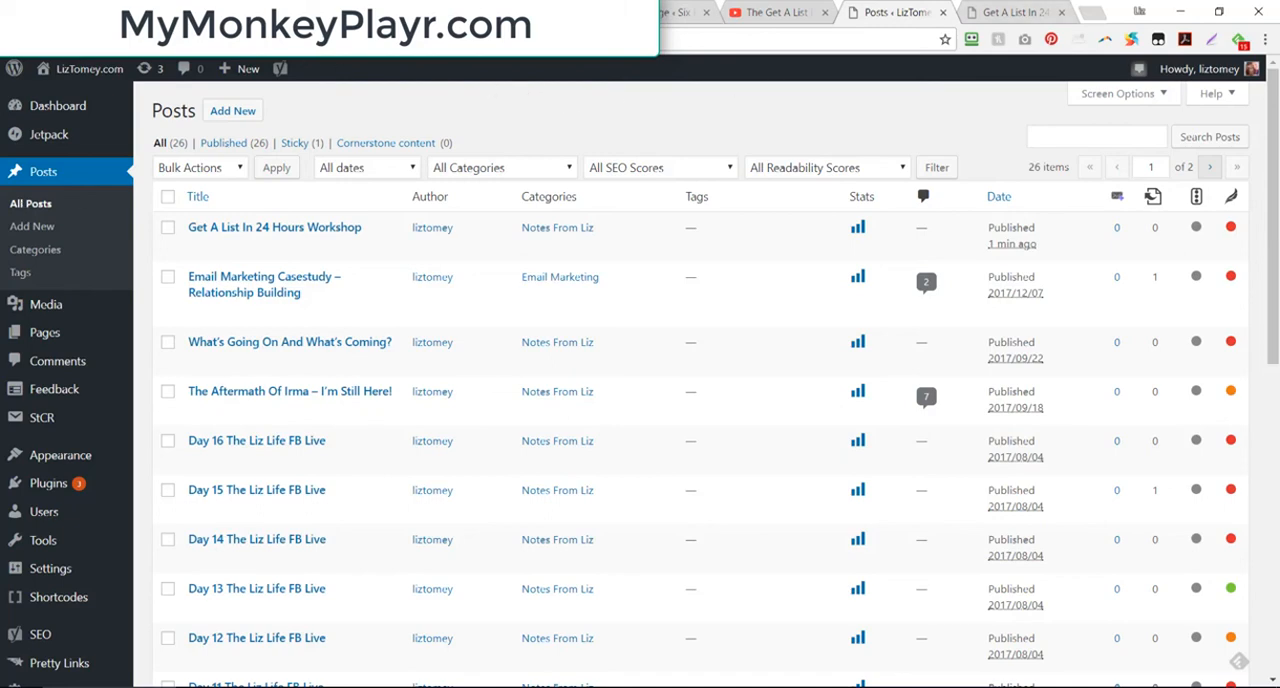
{"action": "left_click", "coordinate": [430, 12]}
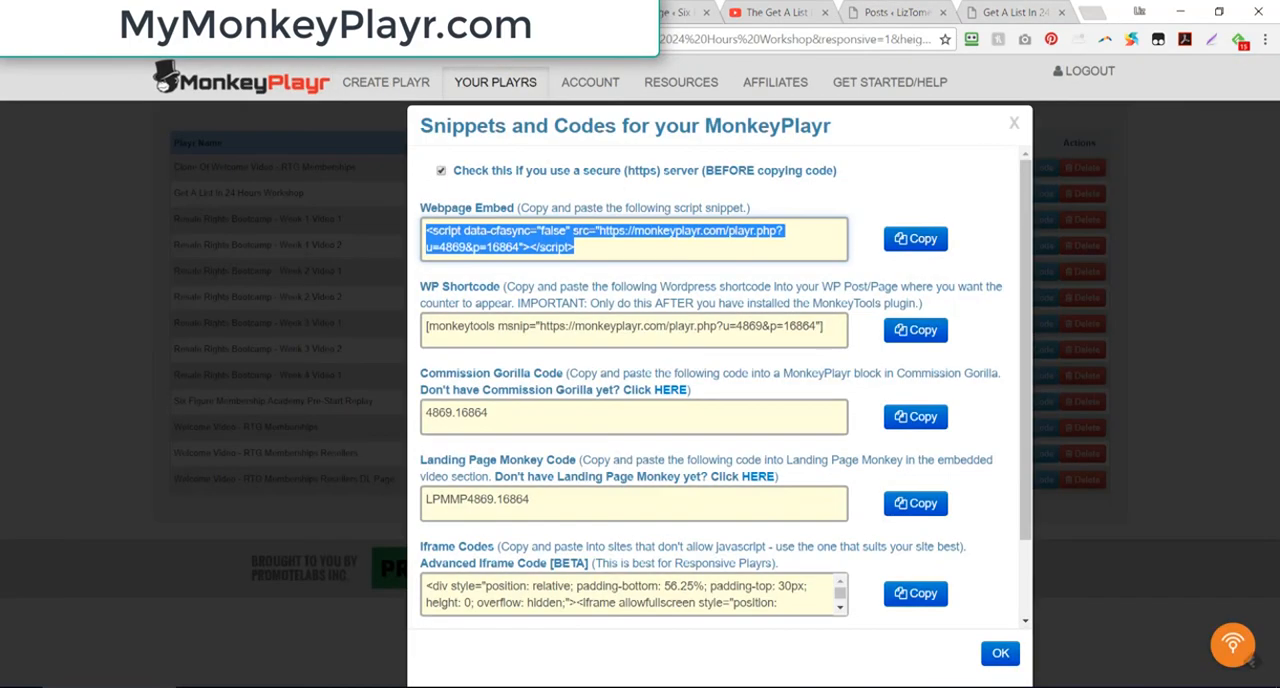